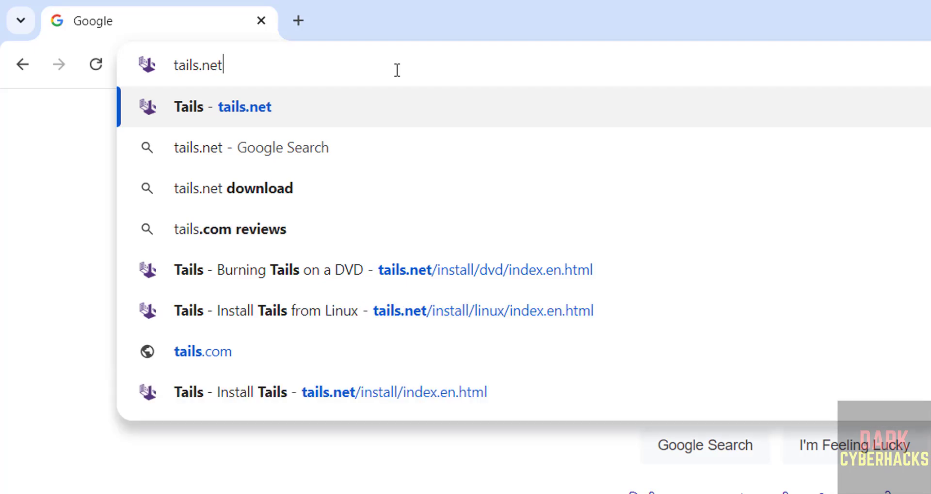
Load tails.net in Chrome to bring up the Tails homepage
key(Return)
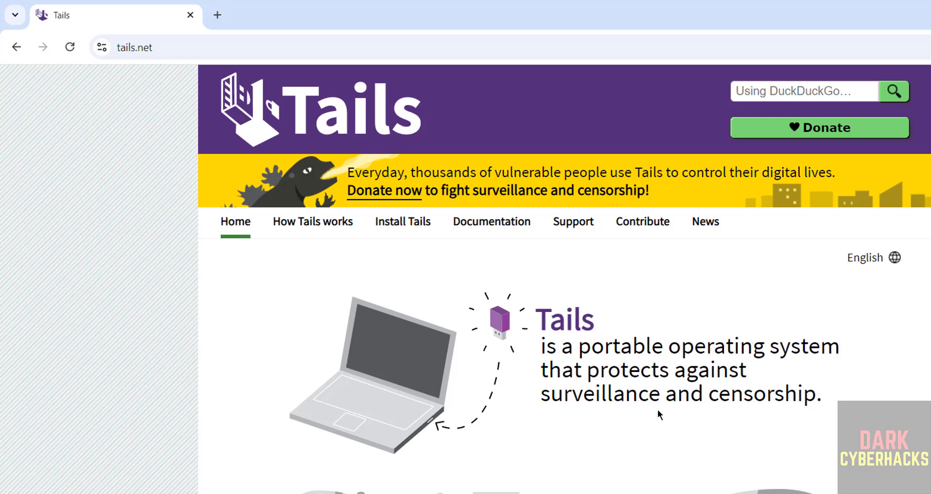
Go from the Install Tails page to the 'Burning a Tails DVD' guide with the 6.11 ISO download
click(407, 231)
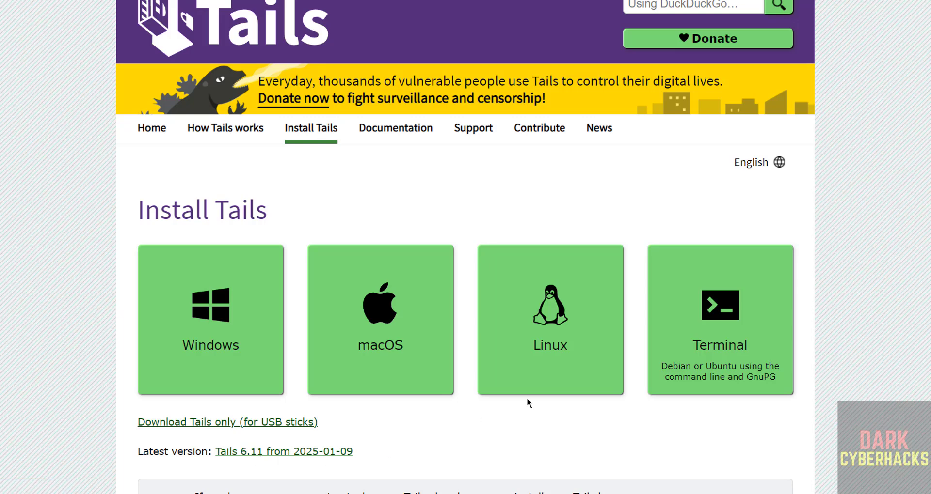
scroll(746, 443, down, 12)
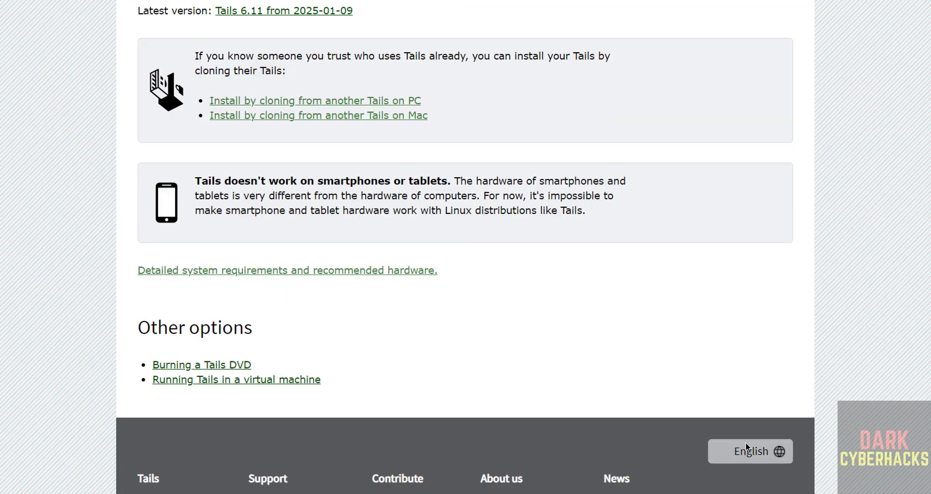
mouse_move(726, 450)
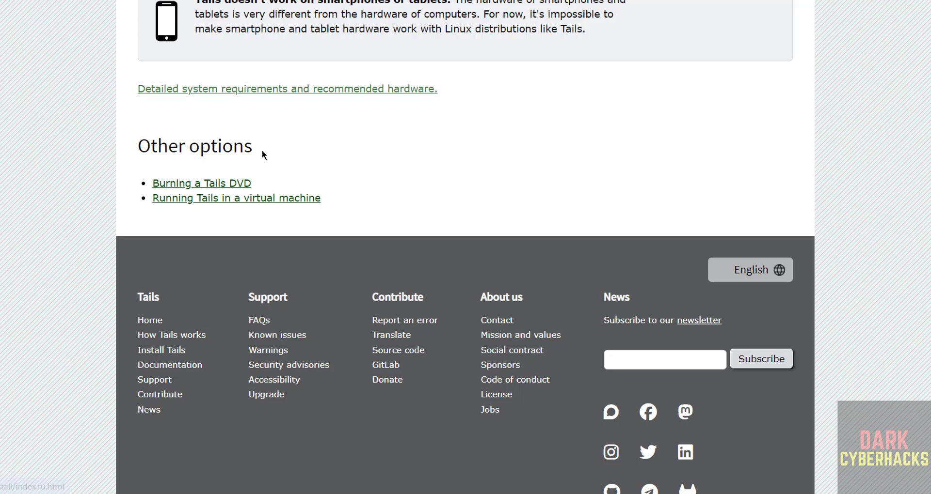
click(202, 187)
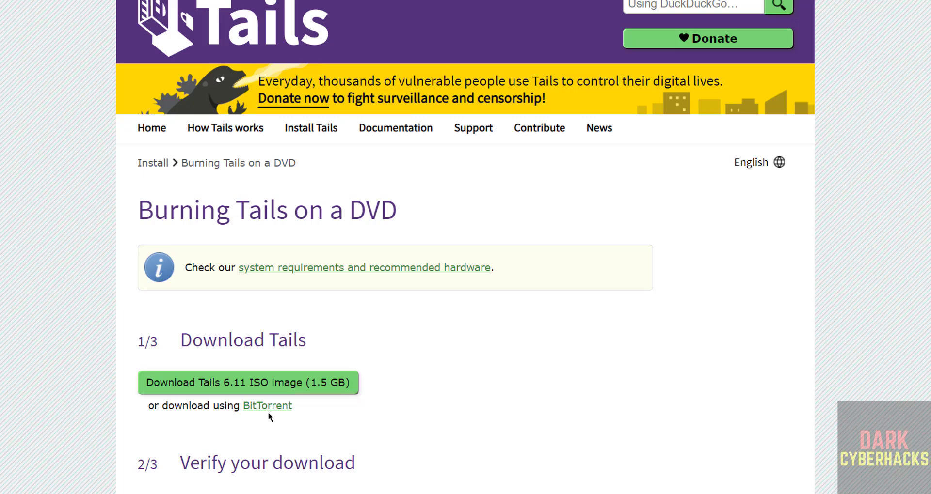
Start the Tails 6.11 ISO download, then cancel the duplicate and remove it from Chrome's download history
click(172, 388)
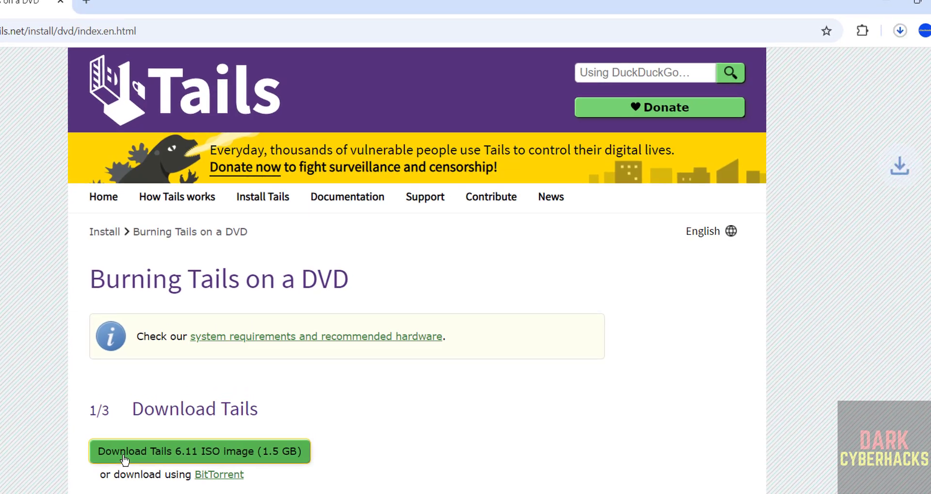
key(ctrl+j)
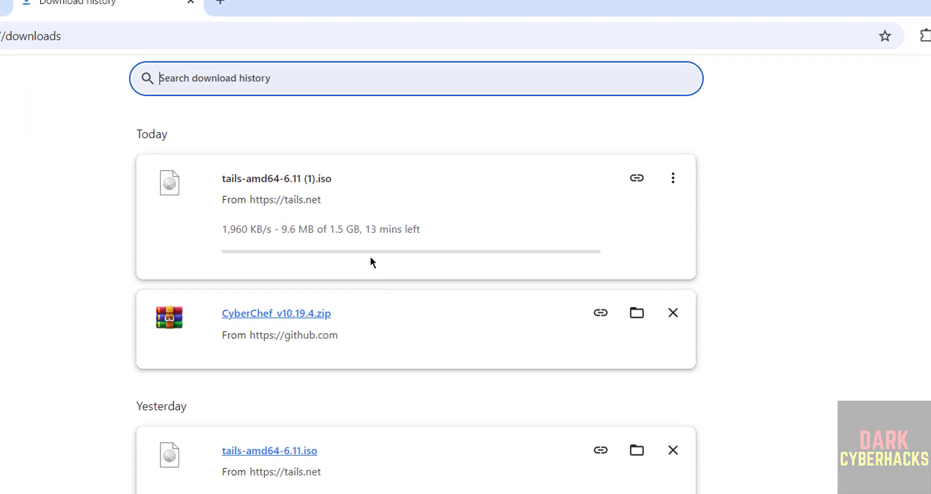
click(673, 176)
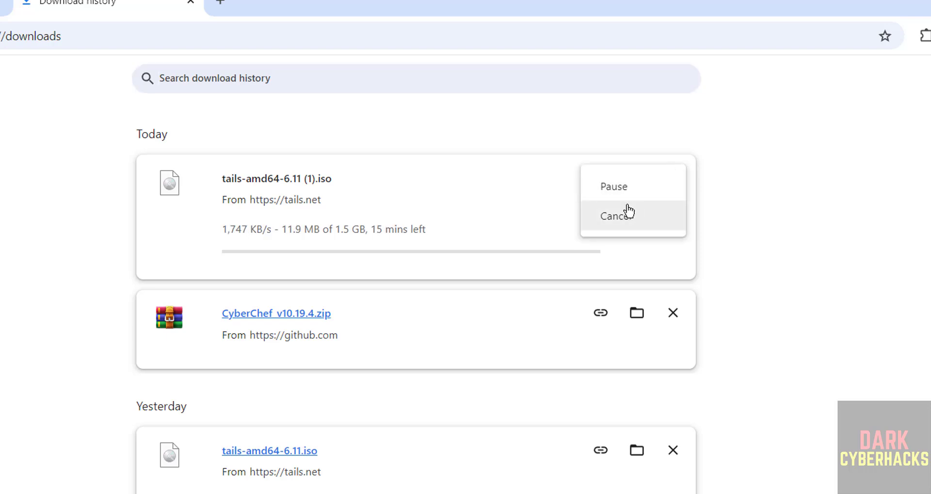
click(625, 211)
click(673, 179)
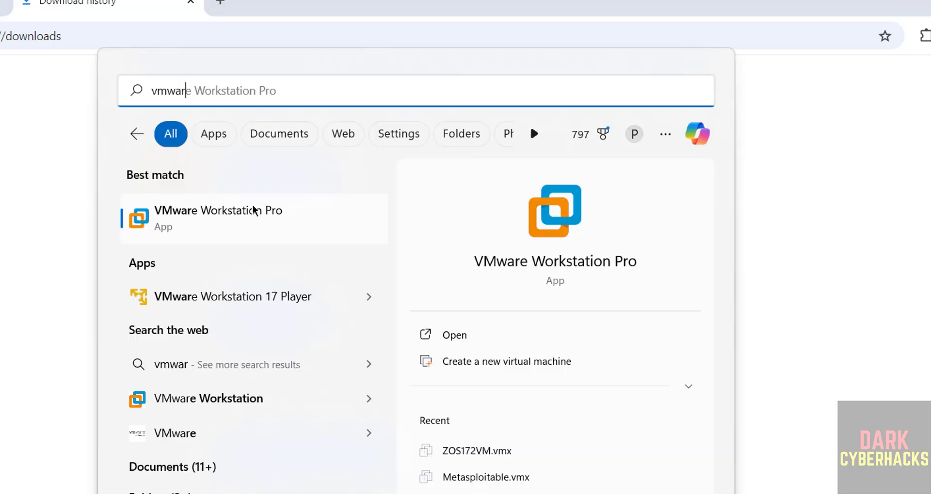
text(e)
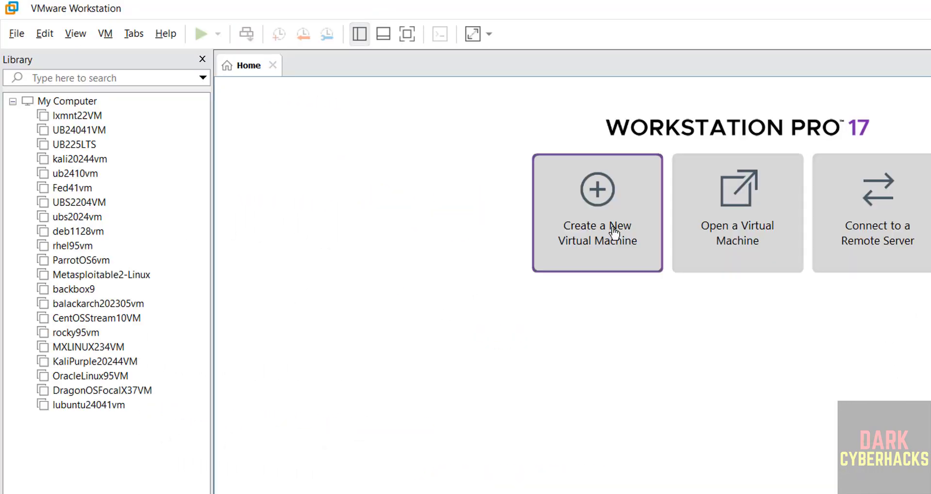
Start a new virtual machine that installs from the tails-amd64-6.11.iso disc image
click(19, 35)
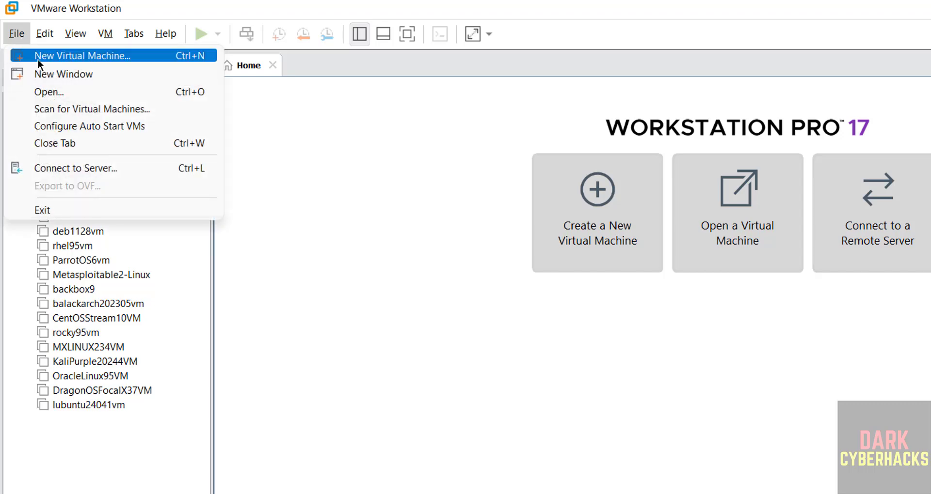
click(39, 58)
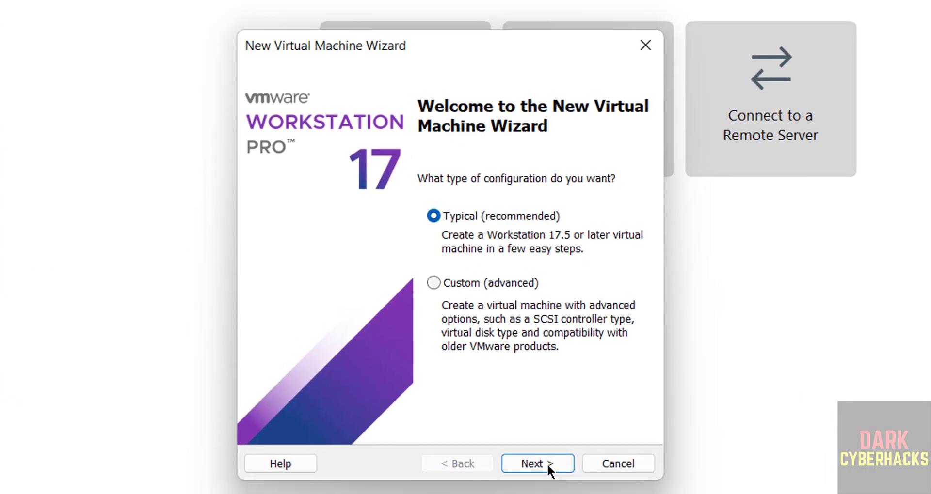
click(547, 464)
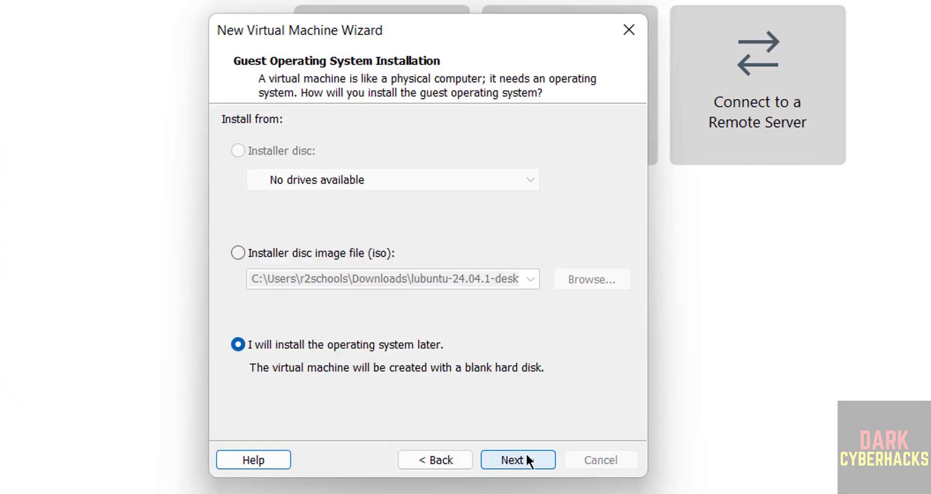
click(319, 252)
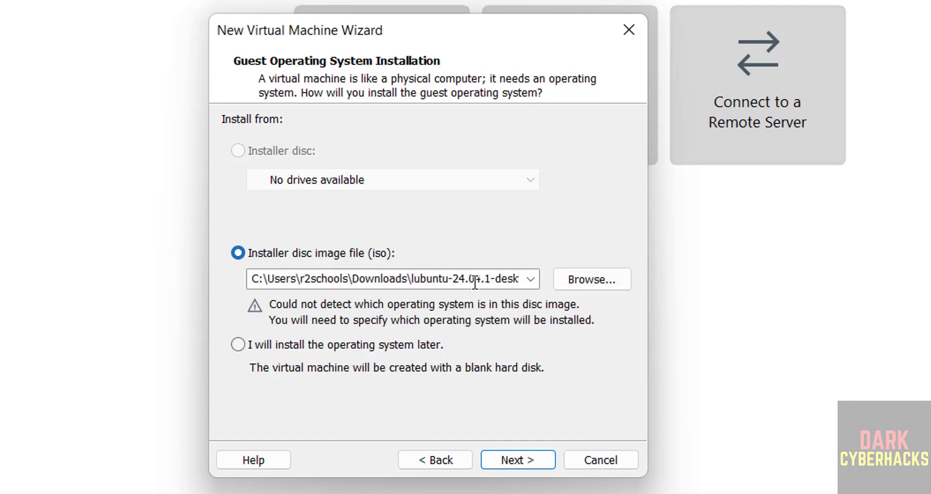
click(577, 280)
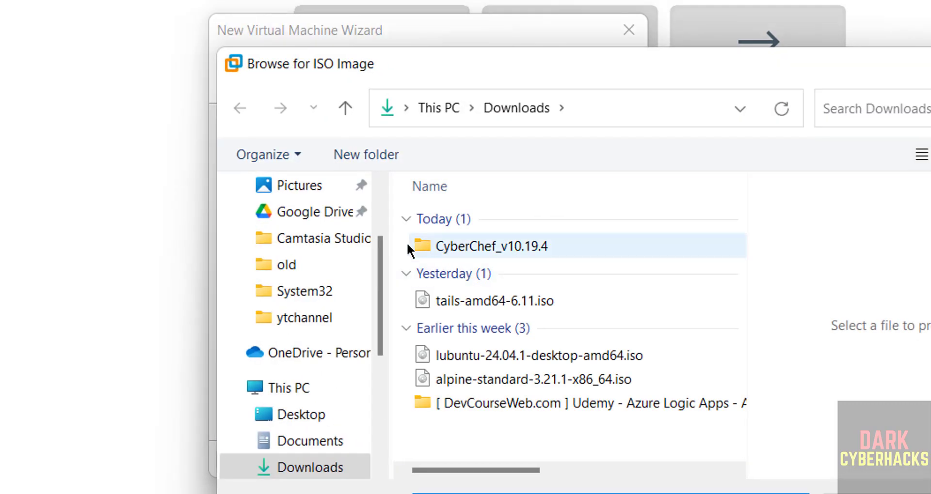
click(526, 299)
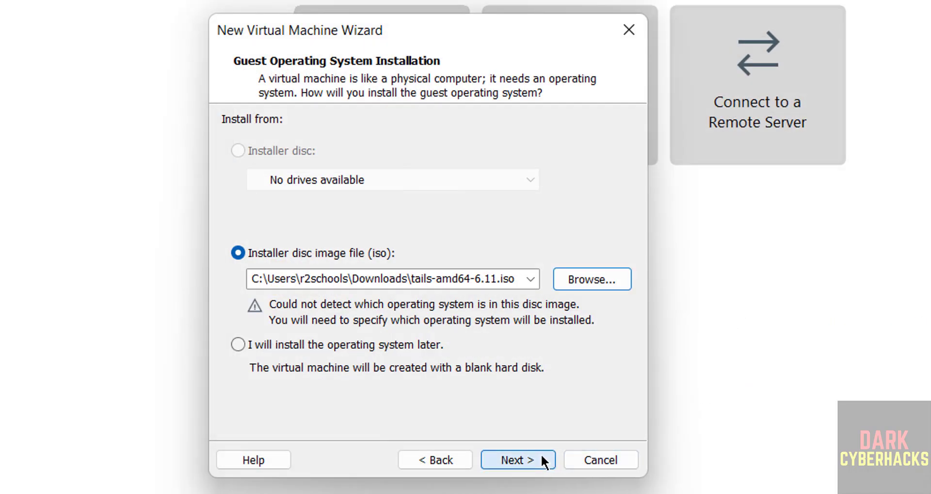
click(539, 455)
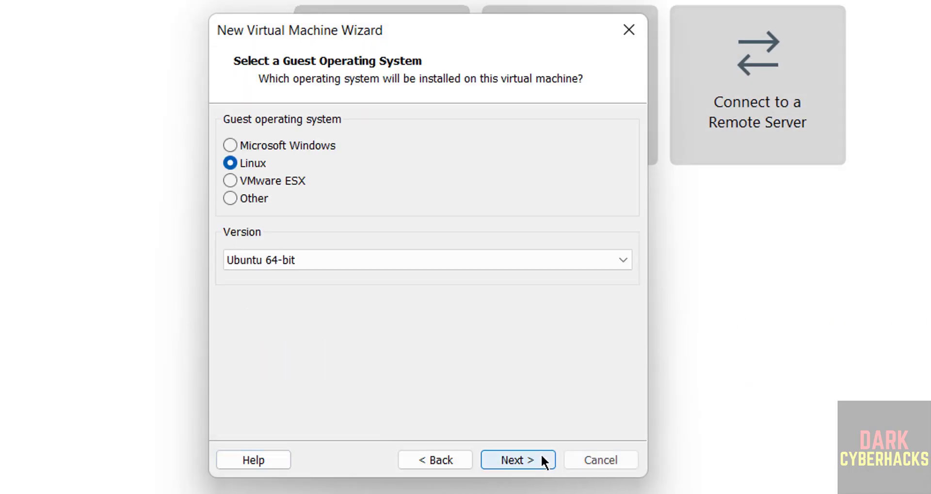
Set the guest OS version to Linux Debian 12.x 64-bit
click(297, 265)
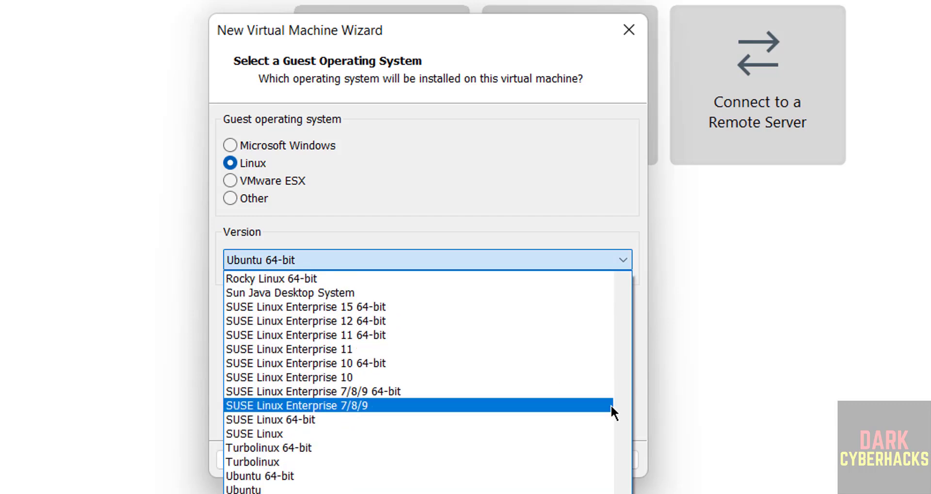
drag(627, 408, 621, 353)
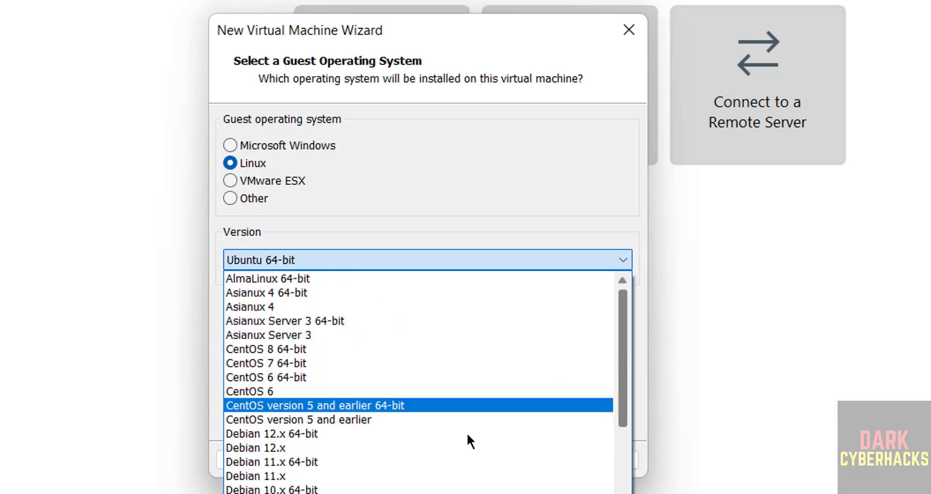
click(388, 434)
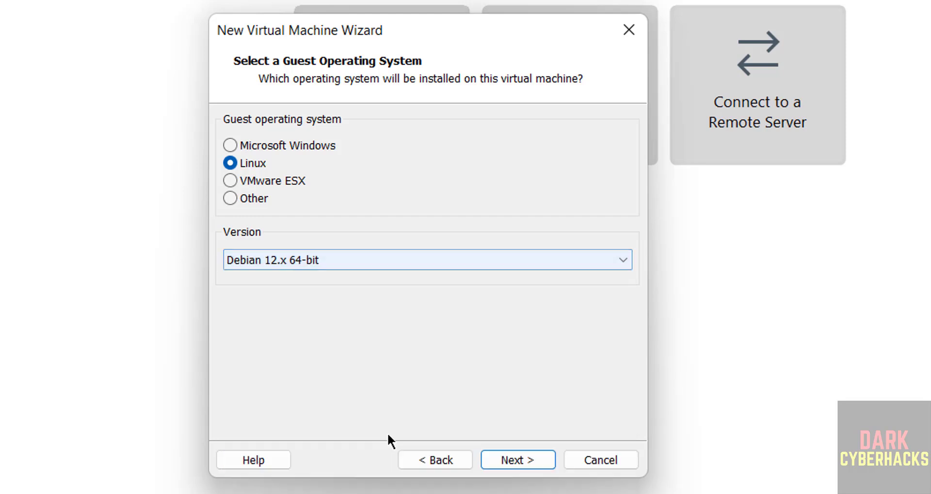
click(501, 458)
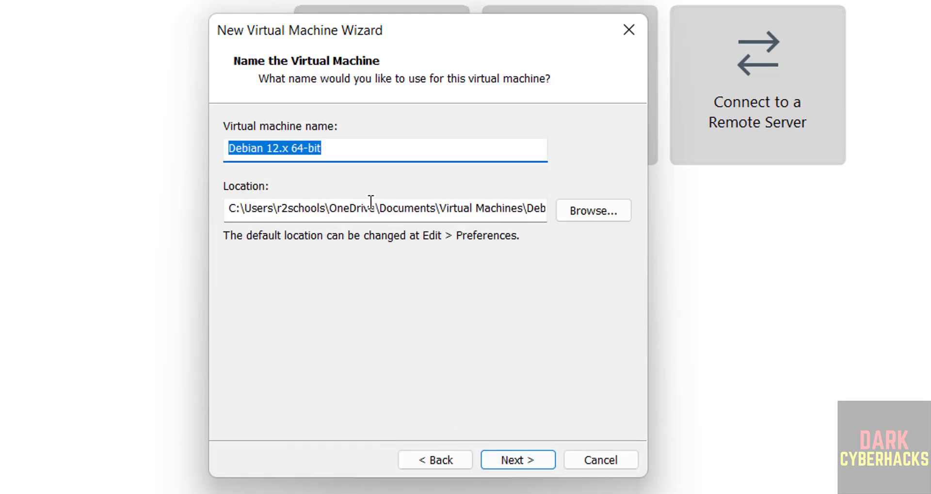
Name the virtual machine tails611vm and begin choosing a different storage folder
text(tails)
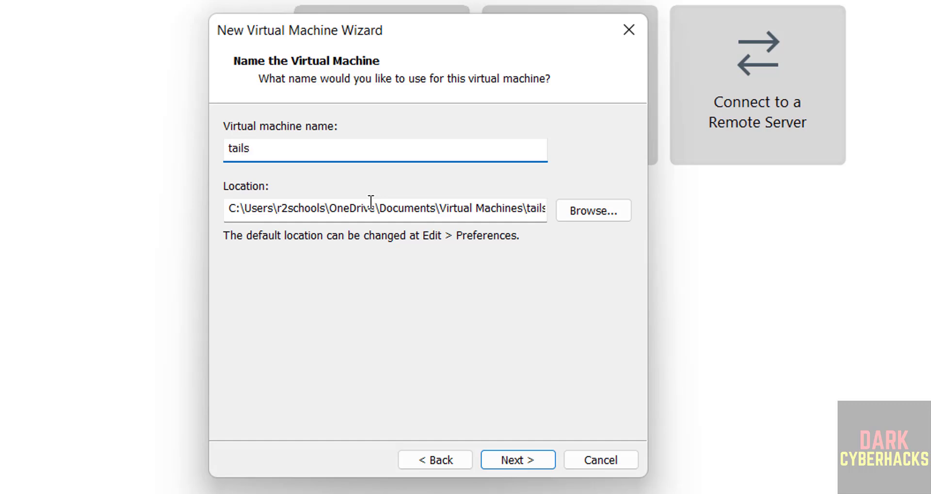
text(611vm)
key(ctrl+a)
key(ctrl+c)
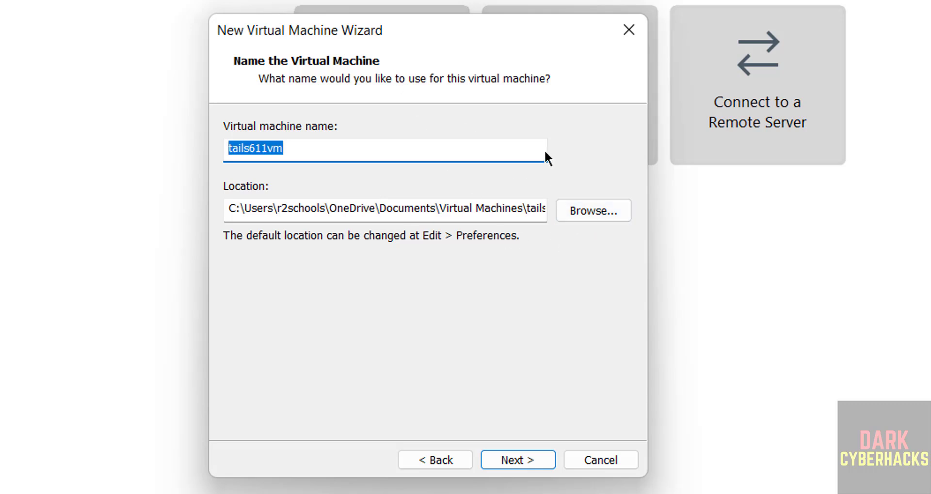
click(603, 211)
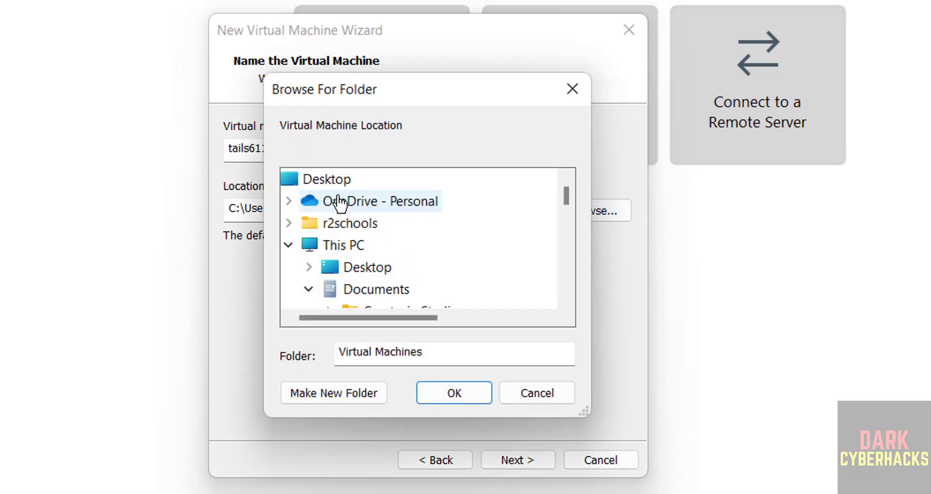
click(314, 290)
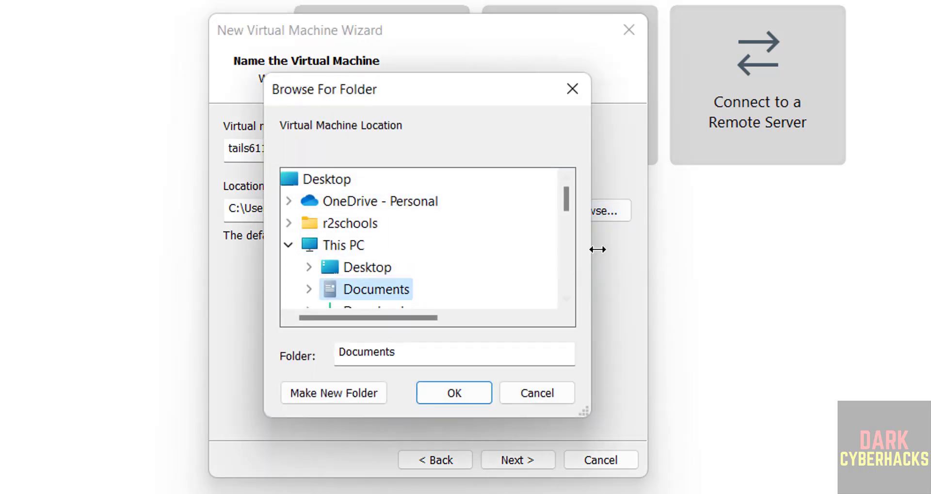
Create a tails611vm folder under E:\VMS as the machine location and continue to disk sizing
click(565, 255)
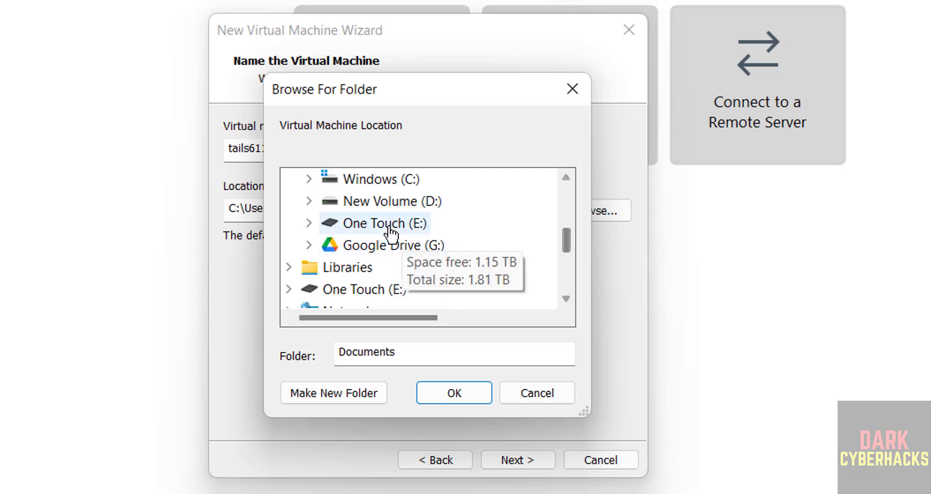
double_click(378, 224)
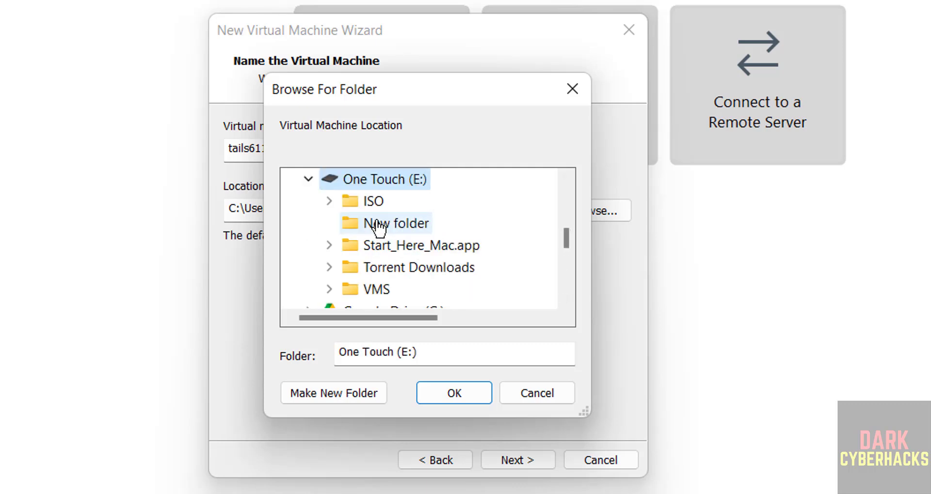
double_click(379, 290)
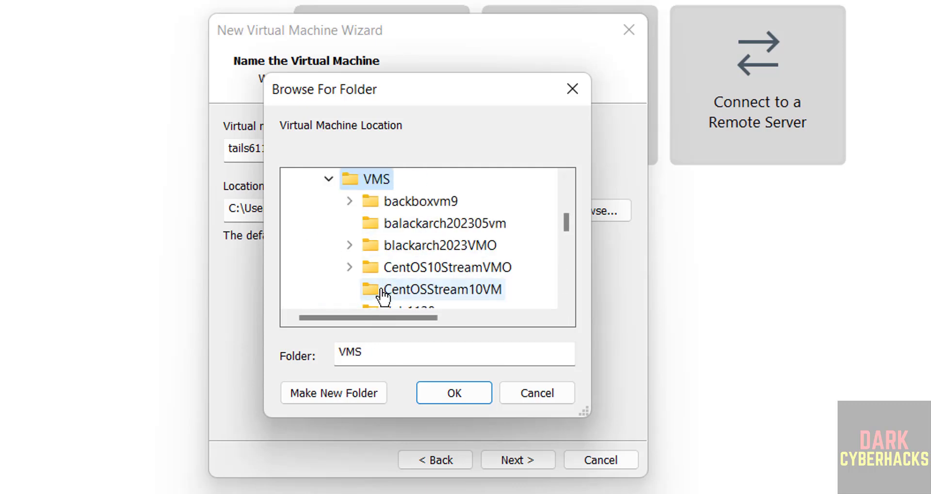
click(342, 391)
key(ctrl+v)
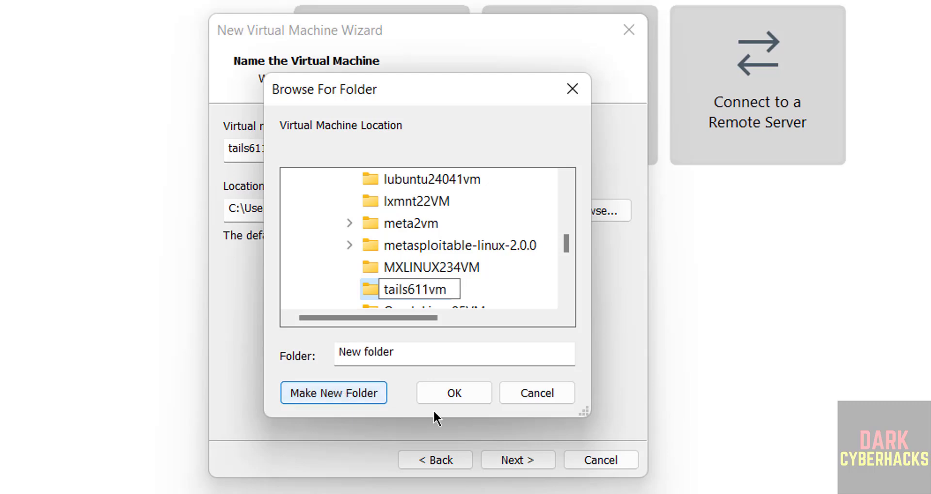
click(476, 393)
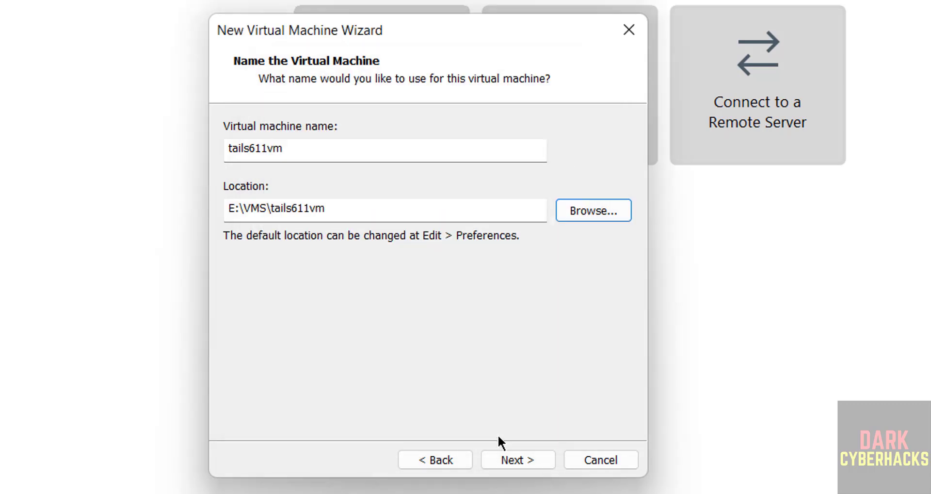
click(506, 458)
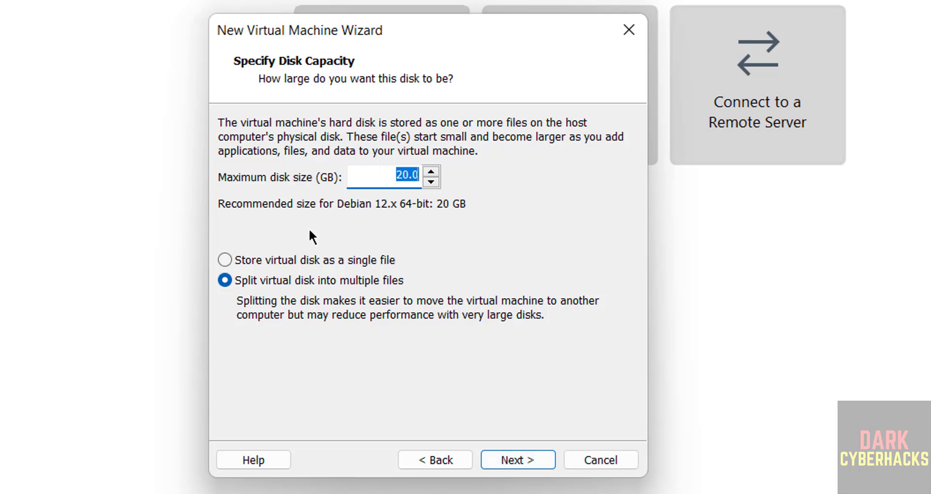
Give the virtual disk 50 GB, stored as a single file
click(288, 257)
click(390, 178)
key(BackSpace)
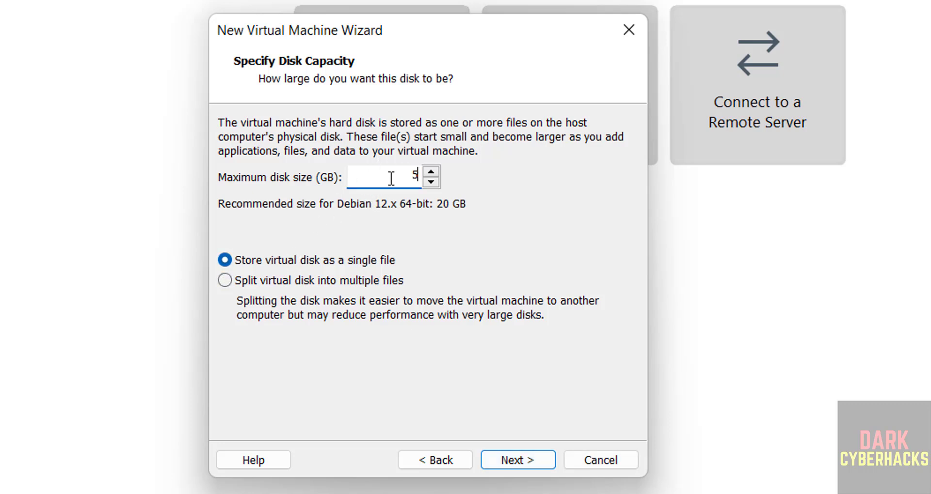
text(50)
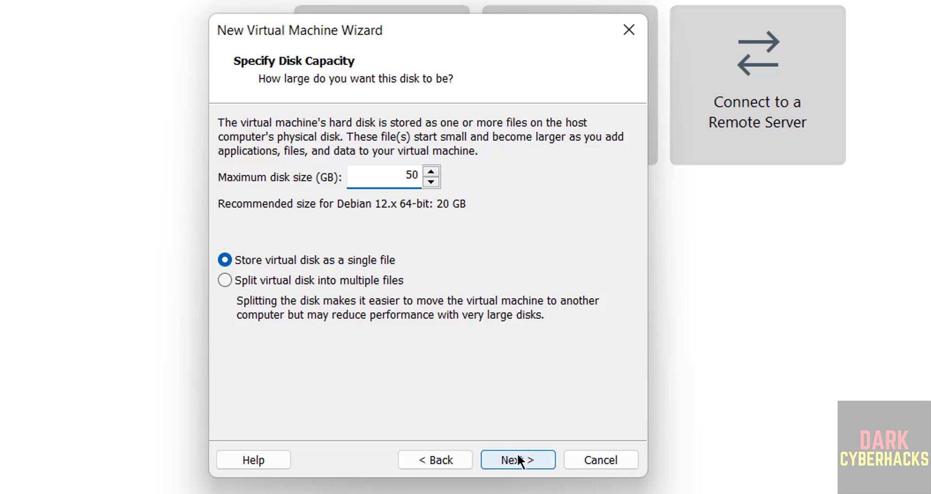
click(519, 461)
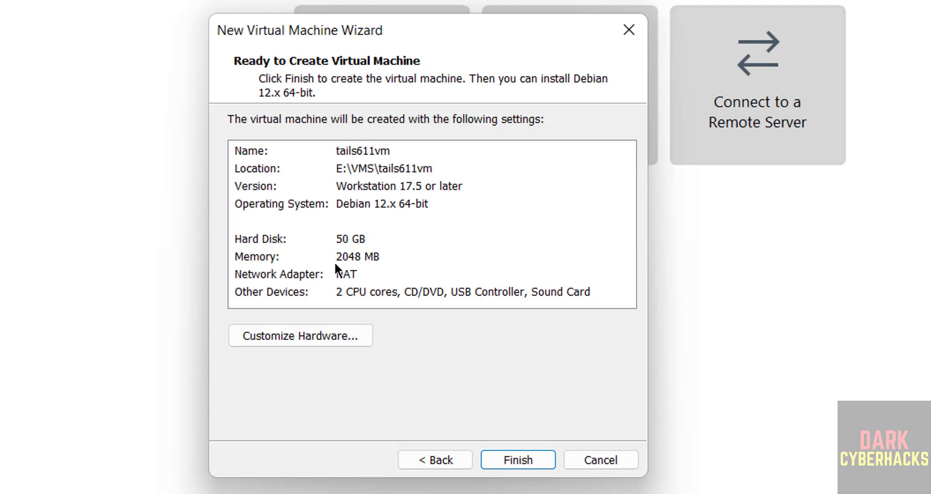
Raise the machine's memory to 4 GB and finish creating tails611vm
click(280, 332)
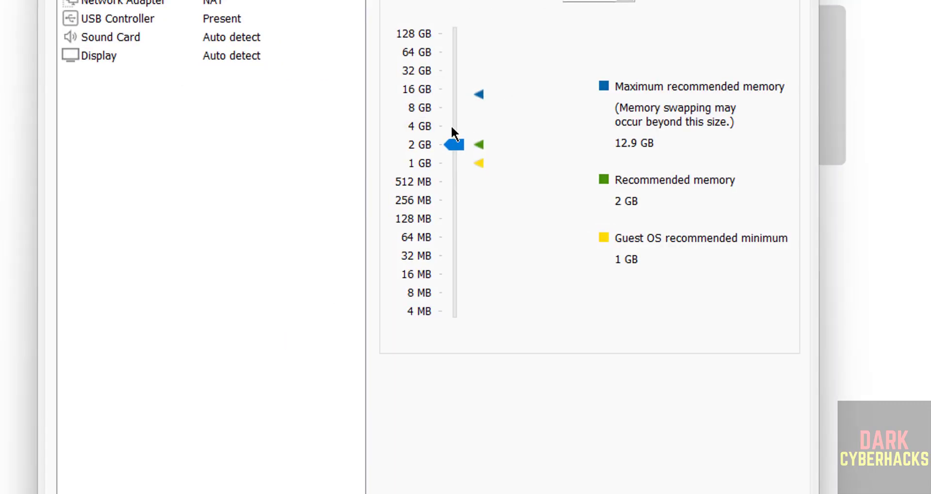
click(453, 126)
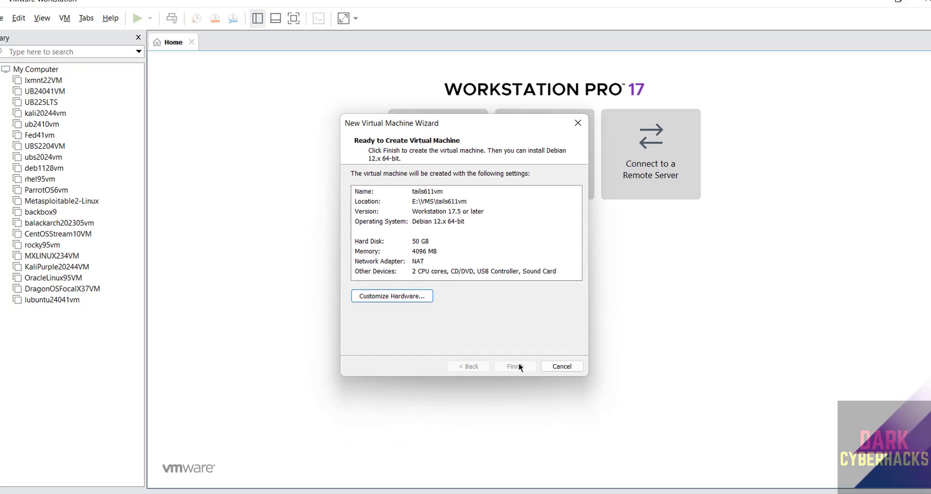
click(526, 461)
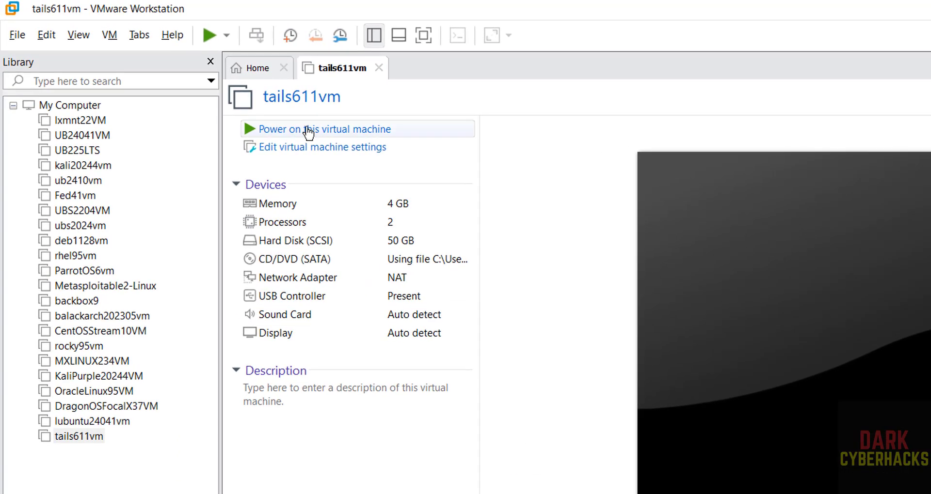
View the tails611vm summary showing 4 GB memory, 2 processors and a 50 GB disk
right_click(61, 437)
click(289, 468)
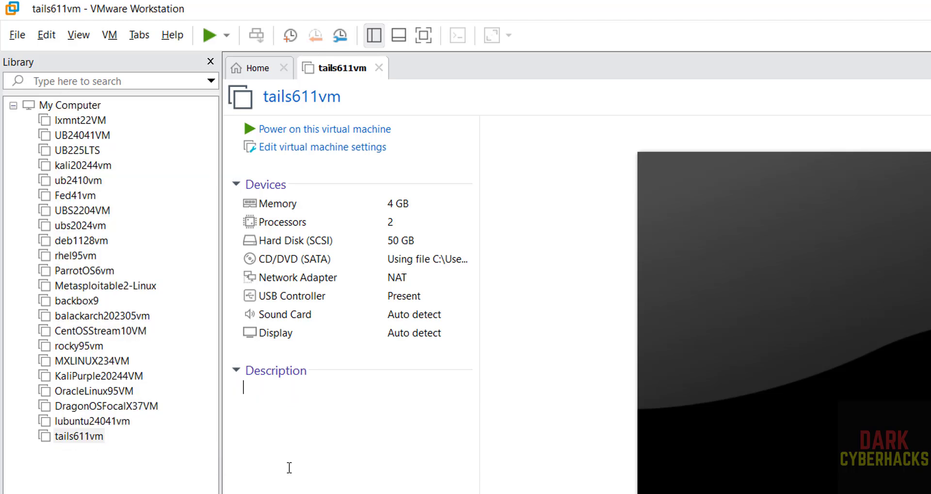
click(113, 35)
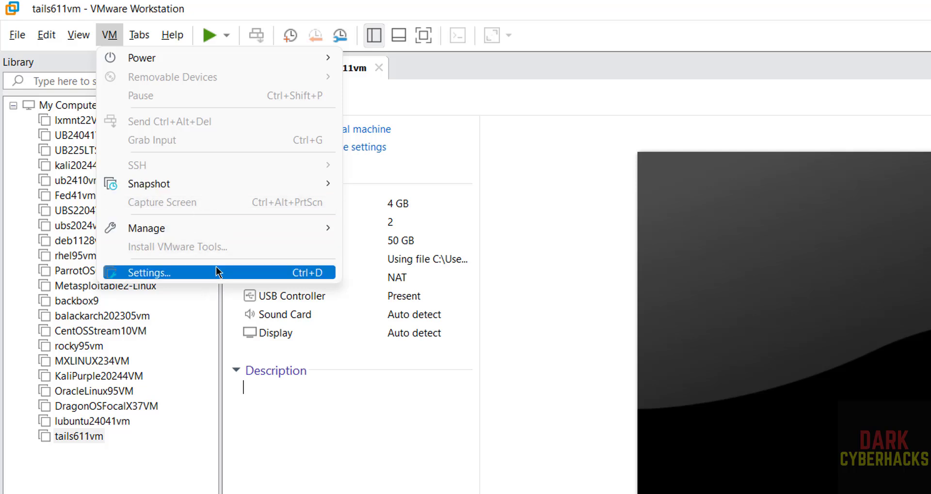
Power on tails611vm and boot the standard Tails 6.11 entry from the SYSLINUX menu
click(519, 373)
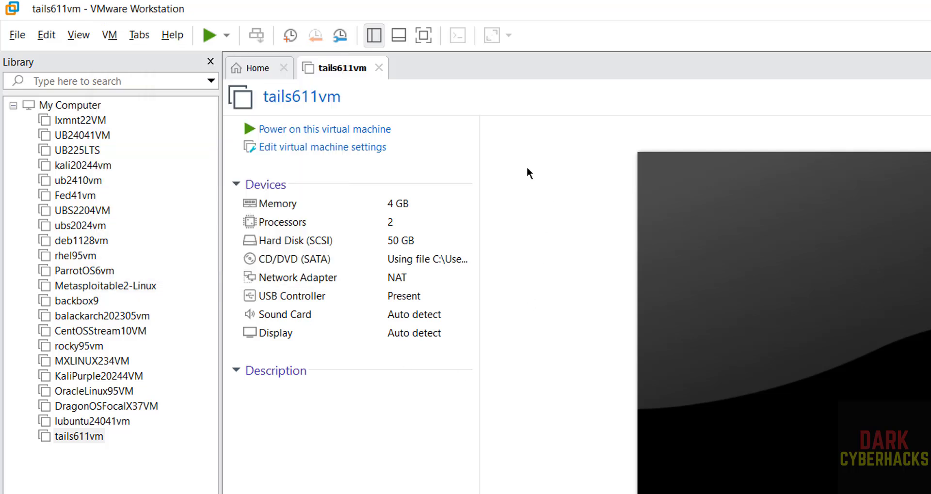
click(349, 131)
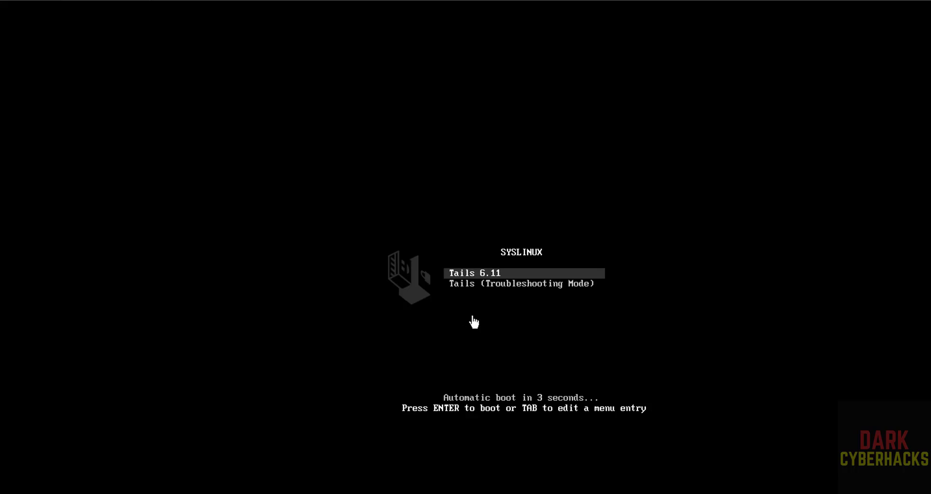
key(Down)
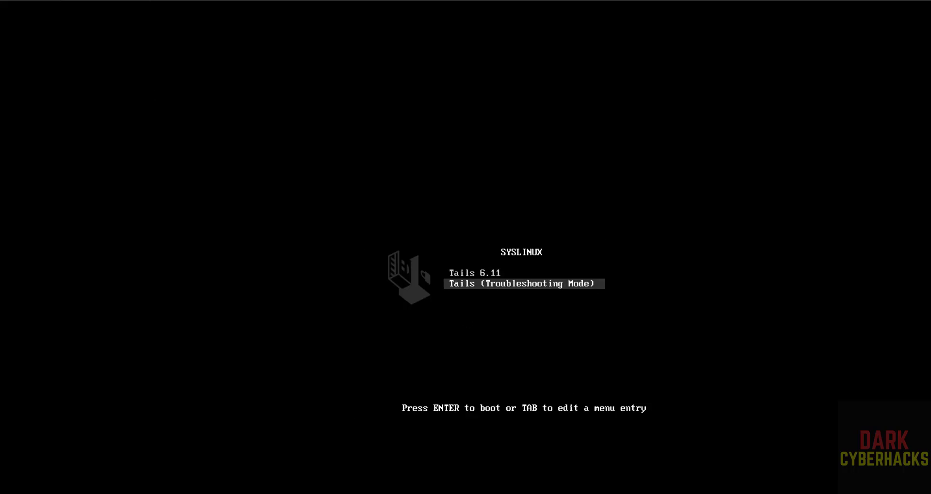
key(Up)
key(Down)
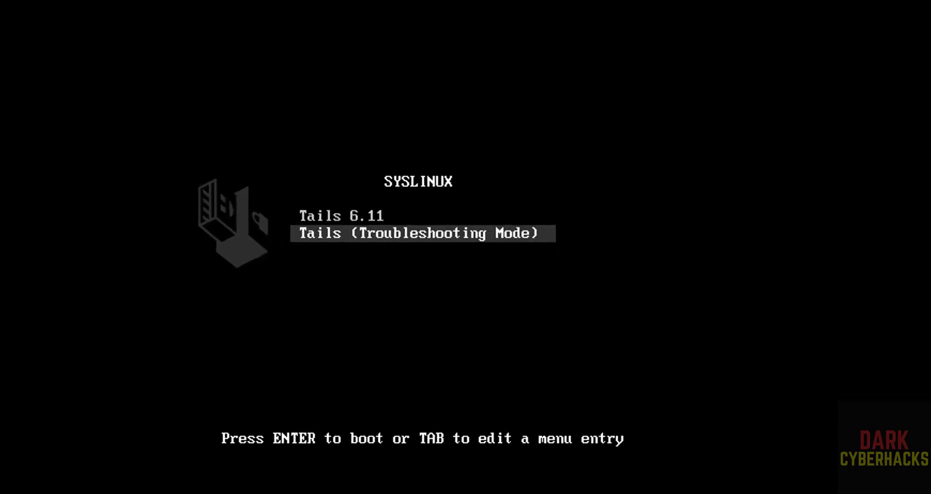
key(Up)
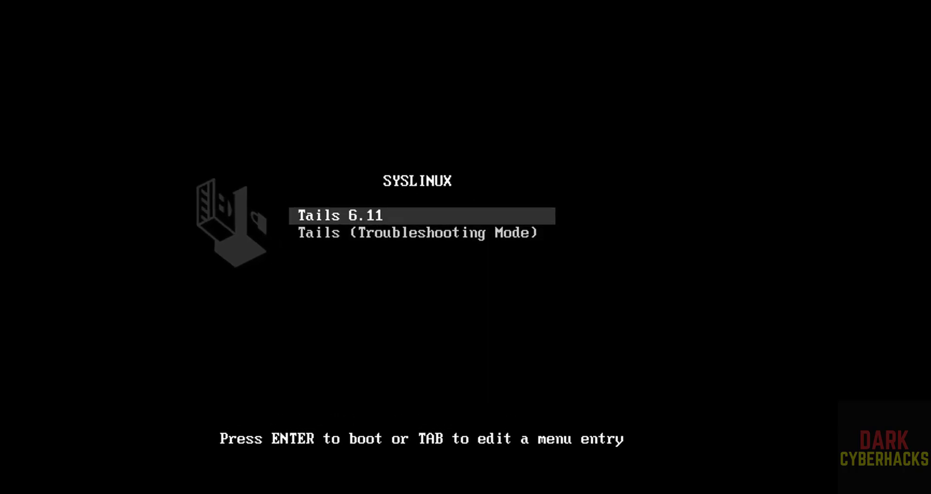
key(Return)
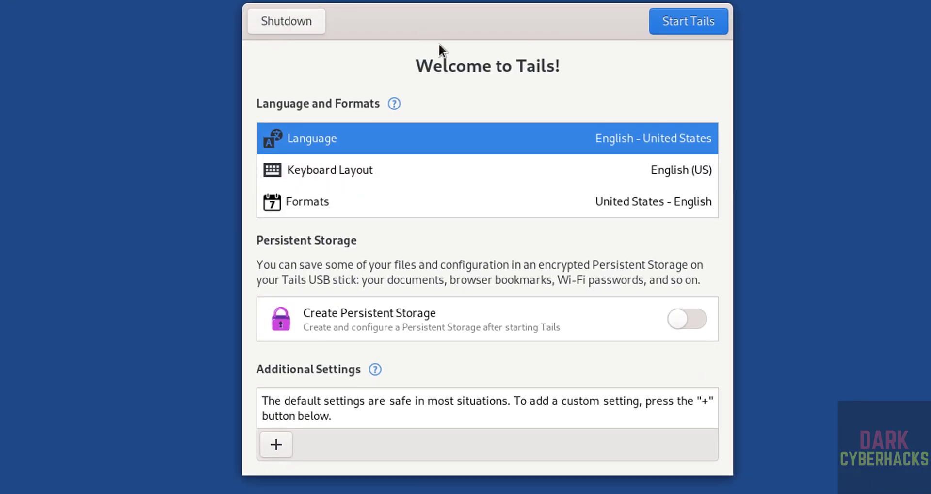
Keep English - United States as the language and bring up the Additional Settings list
click(414, 138)
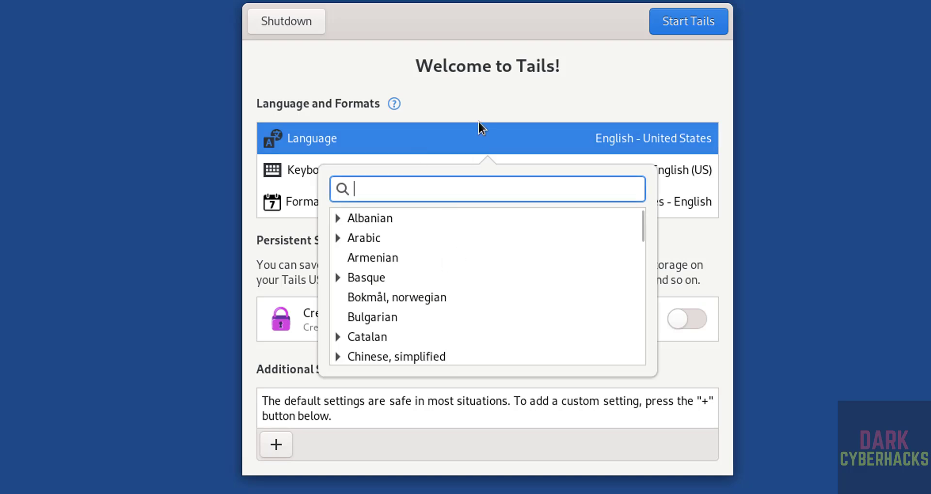
click(458, 128)
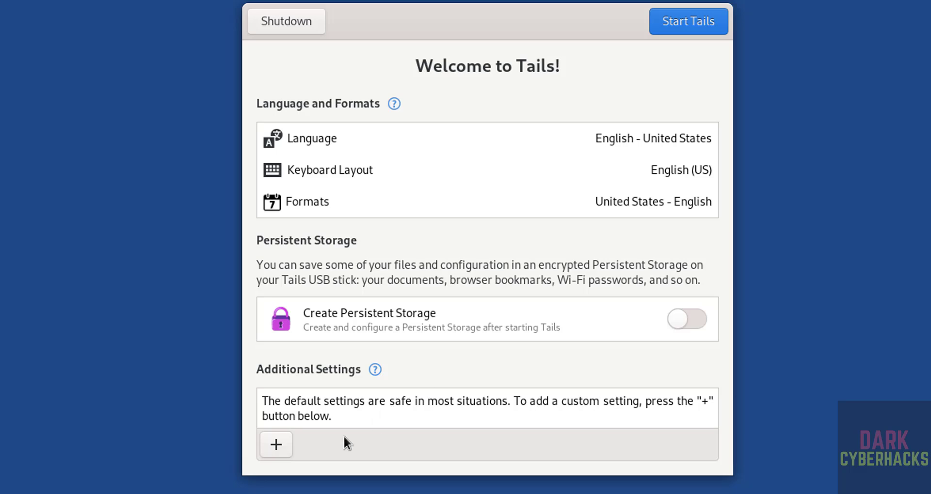
click(287, 446)
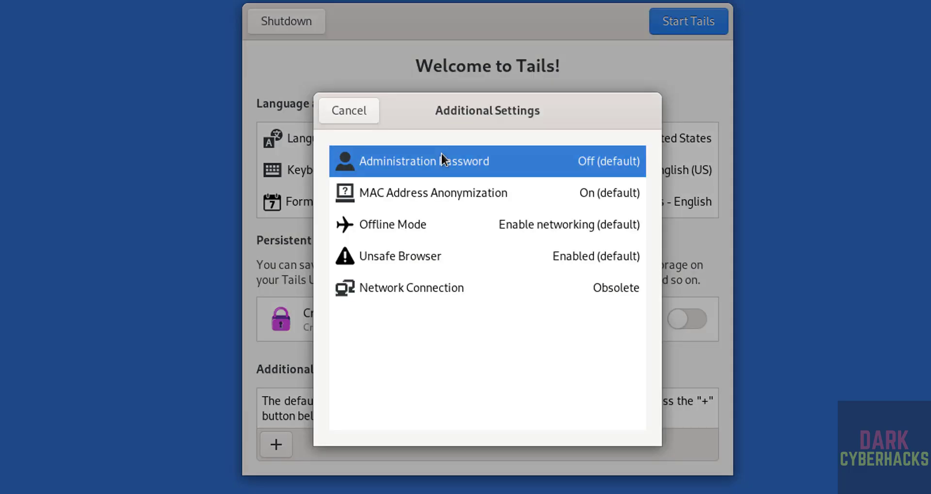
Add an administration password, entering it and its confirmation, so it shows as On
click(524, 167)
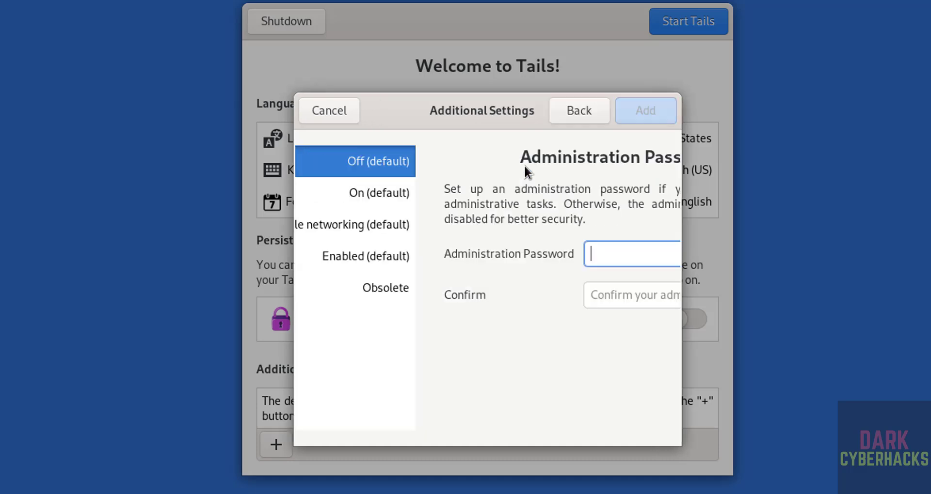
text(a)
key(BackSpace)
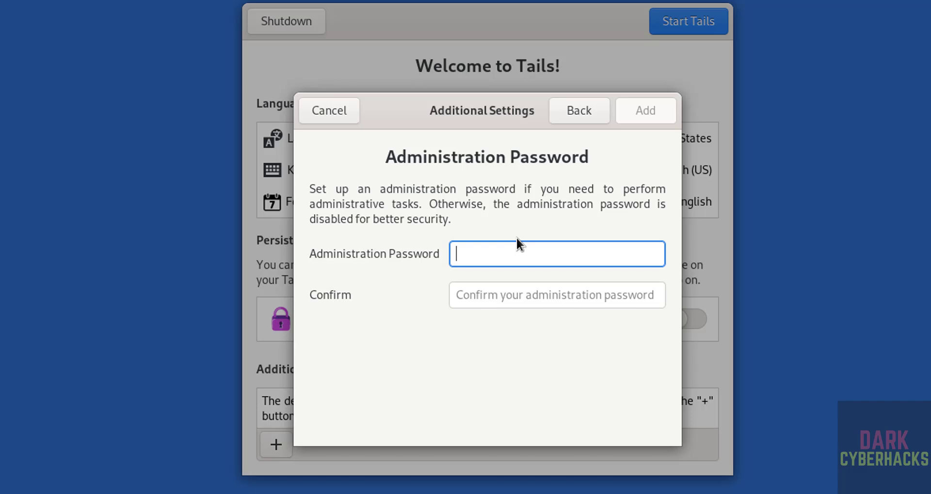
text(admin4)
key(Tab)
text(admin)
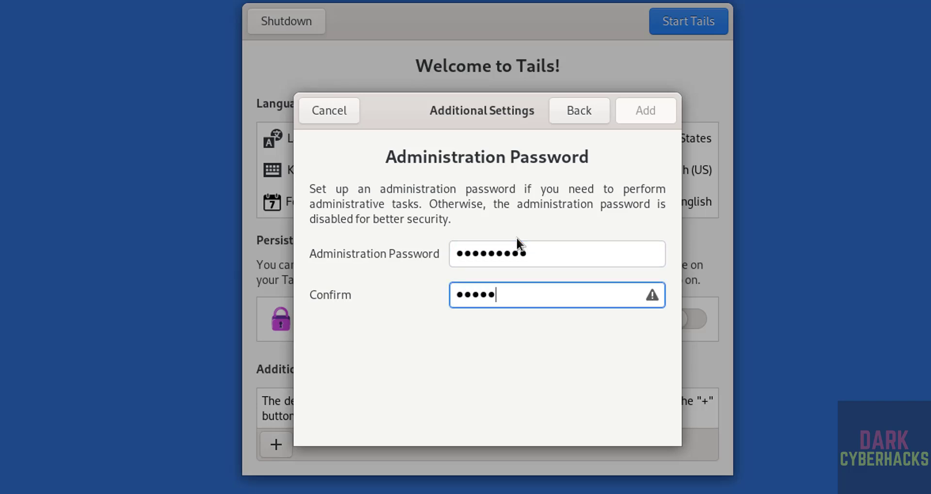
text(1234)
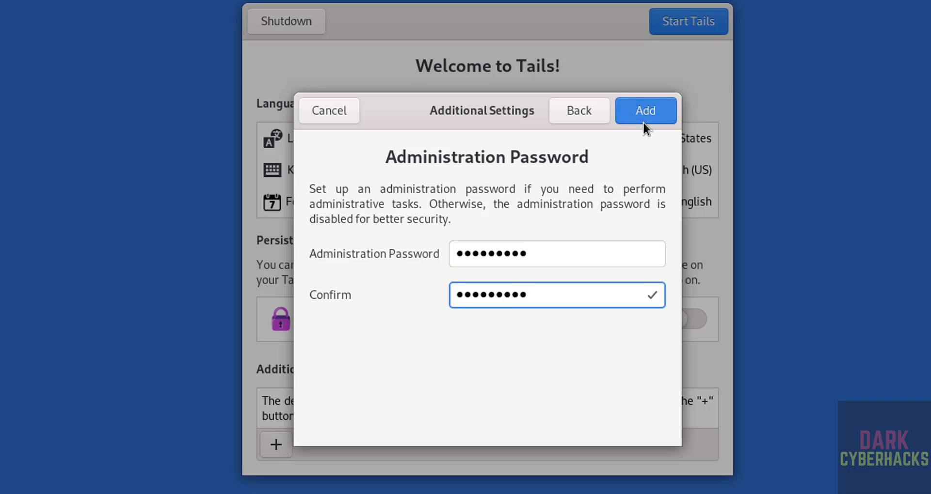
click(642, 120)
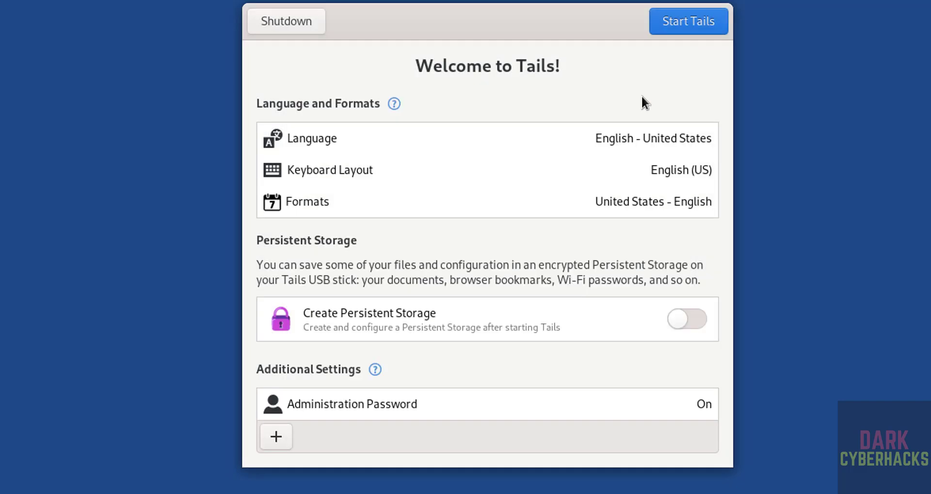
Start Tails, connect to Tor automatically, launch Tor Browser, and close the Tor Connection window
click(684, 22)
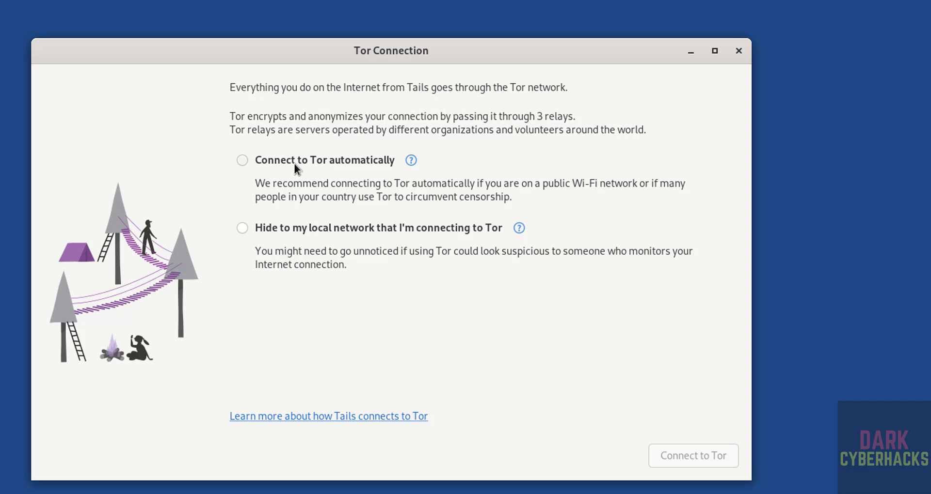
click(267, 163)
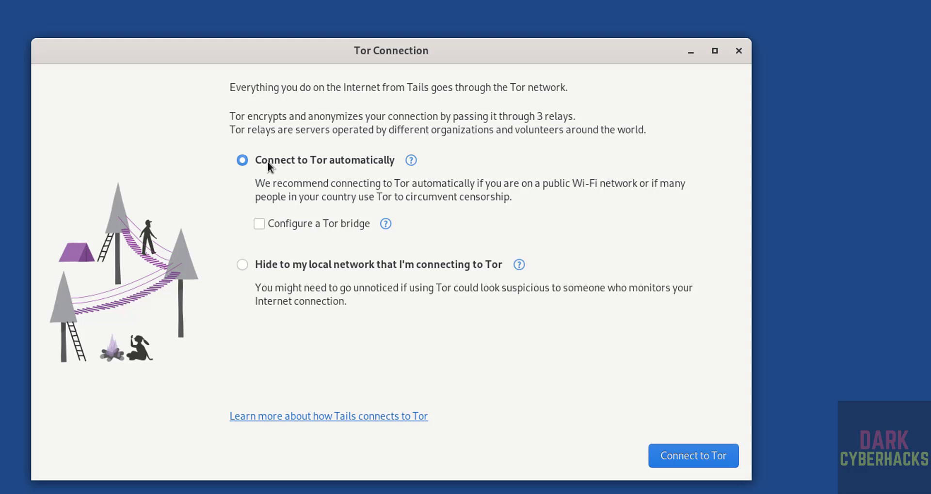
click(693, 456)
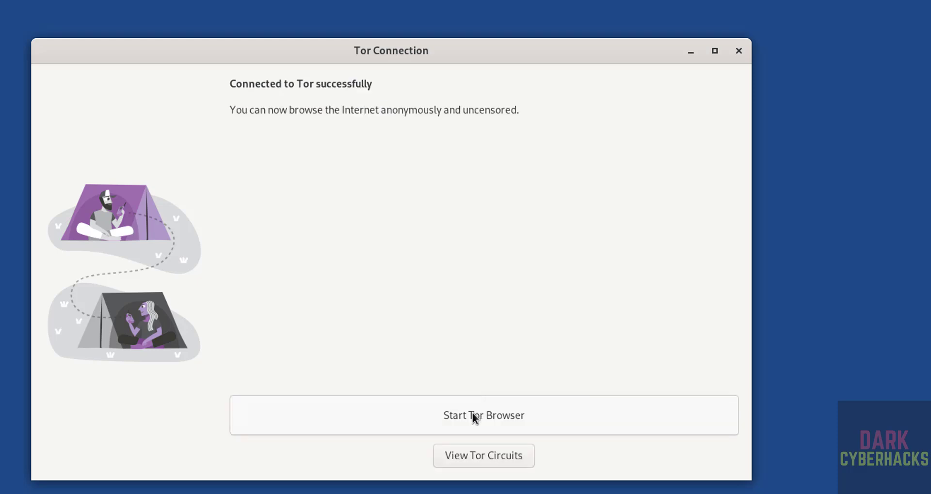
click(472, 412)
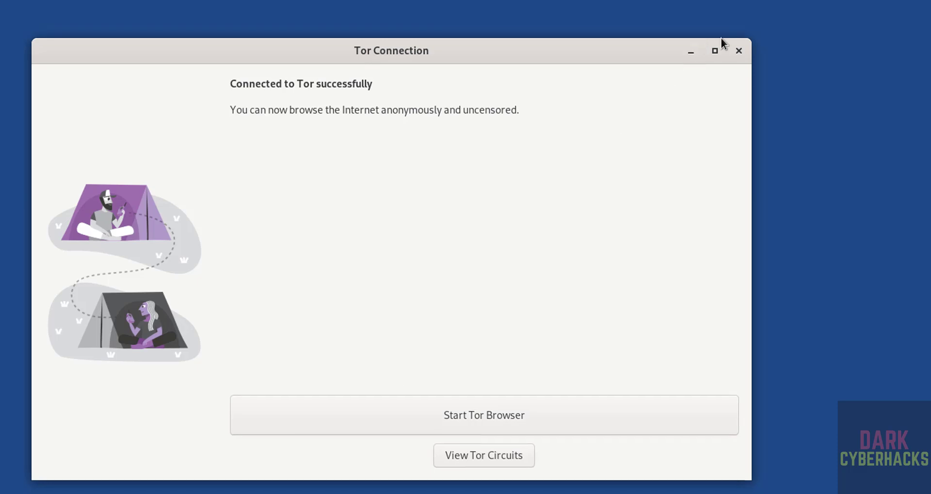
click(739, 50)
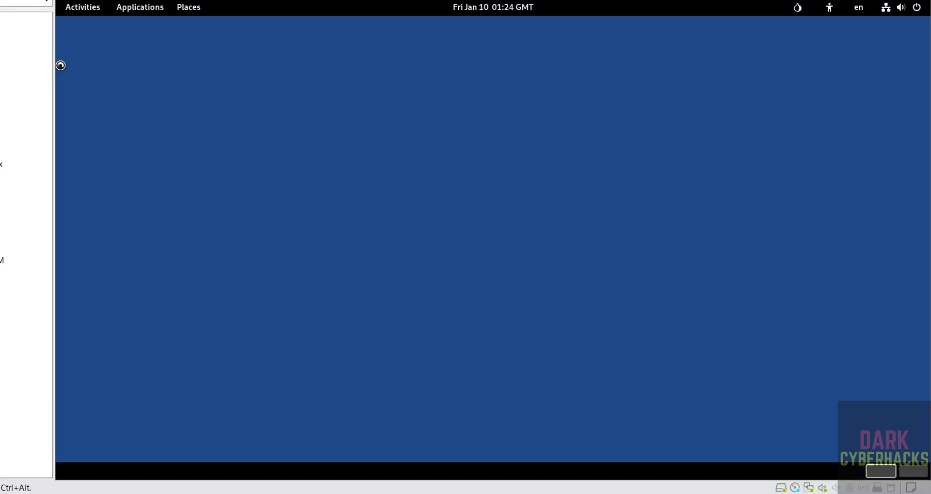
Open a Terminal from the Activities application list
click(81, 9)
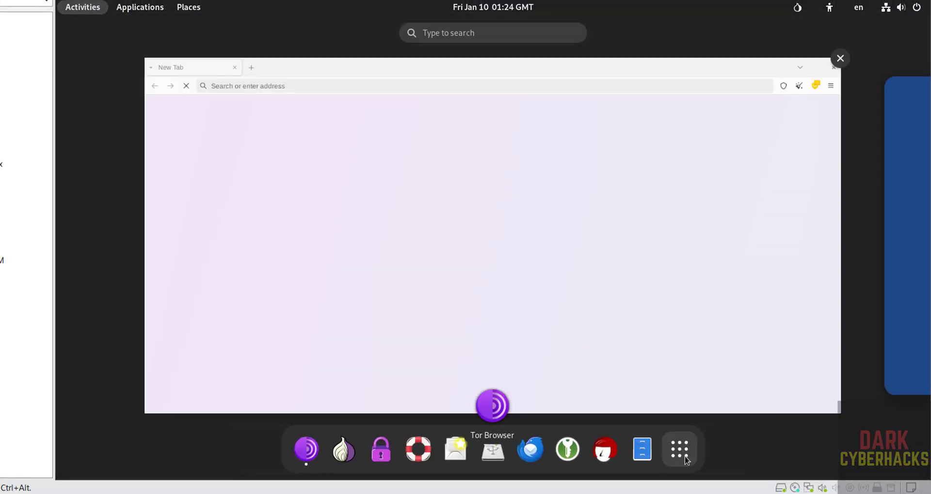
click(663, 423)
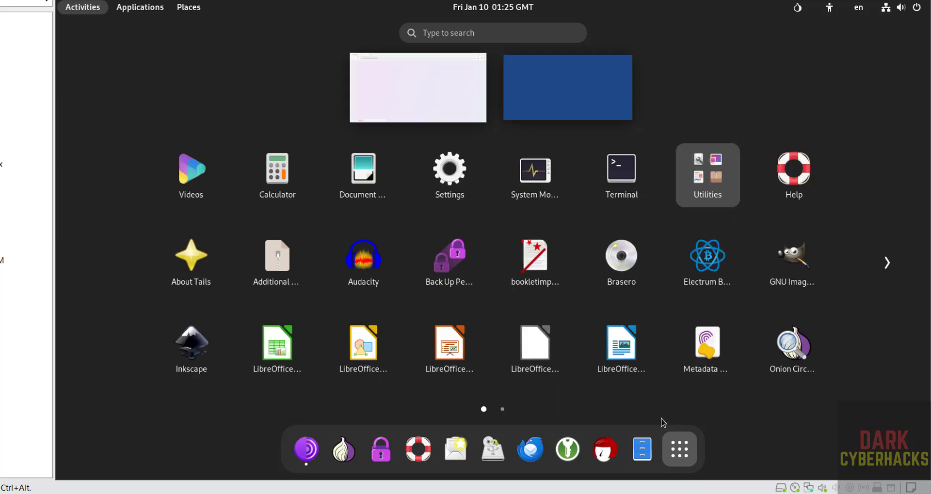
click(624, 195)
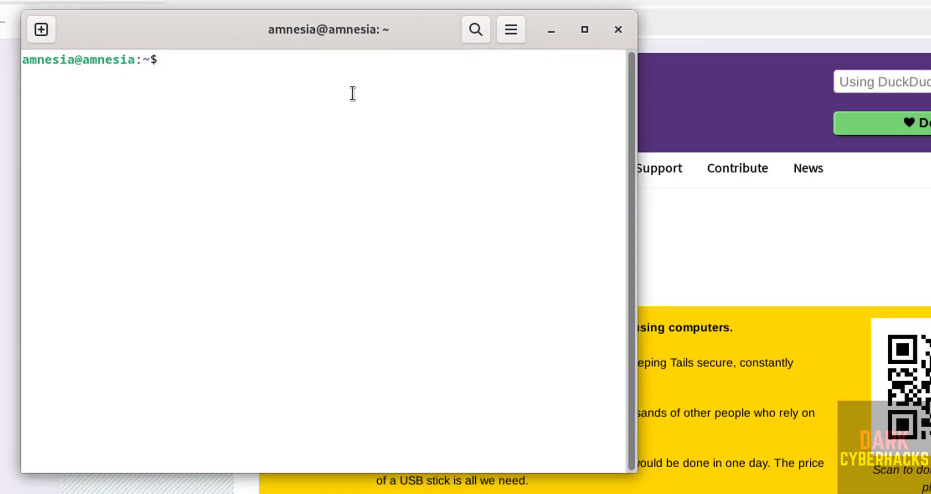
View /etc/os-release with 'more' to confirm Tails 6.11, quit the pager, and clear the screen
text(more )
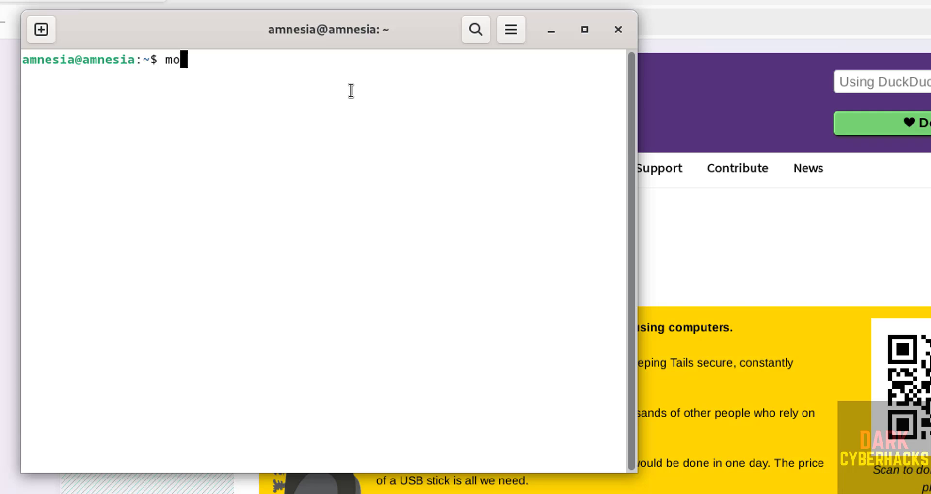
text(/e)
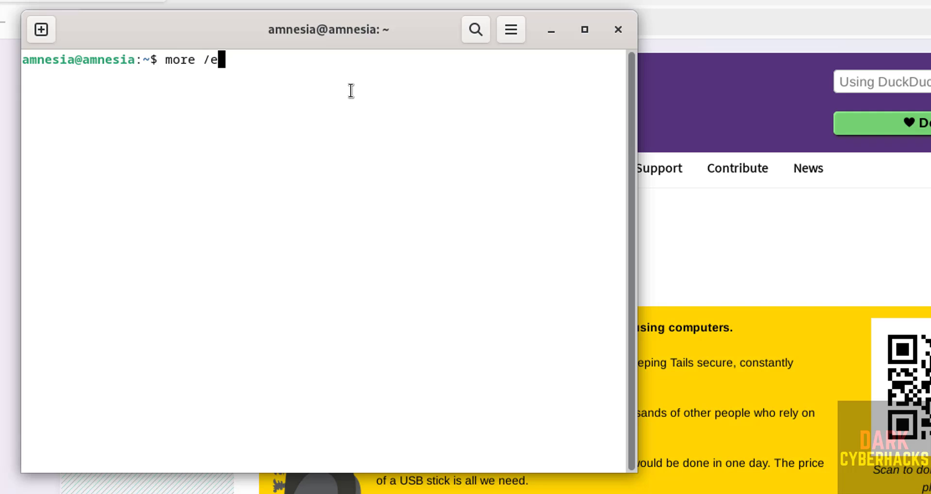
text(tc/os-release)
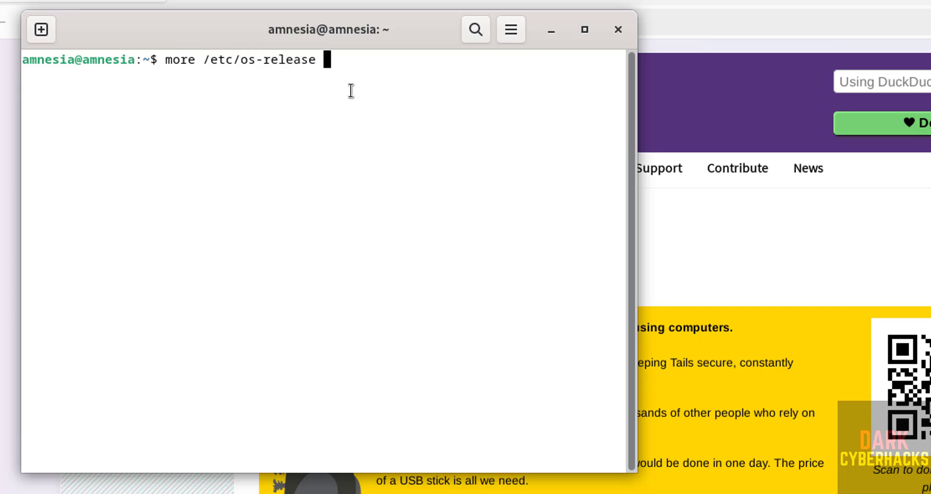
key(Return)
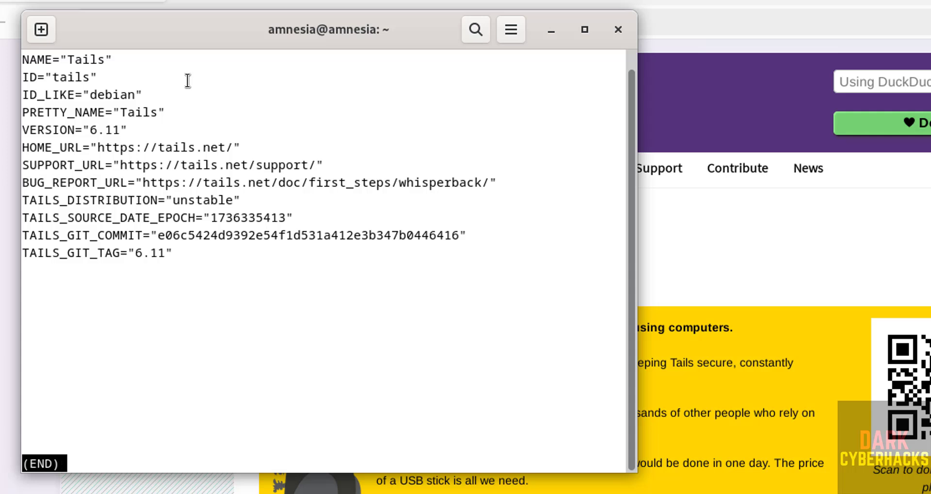
key(q)
key(ctrl+l)
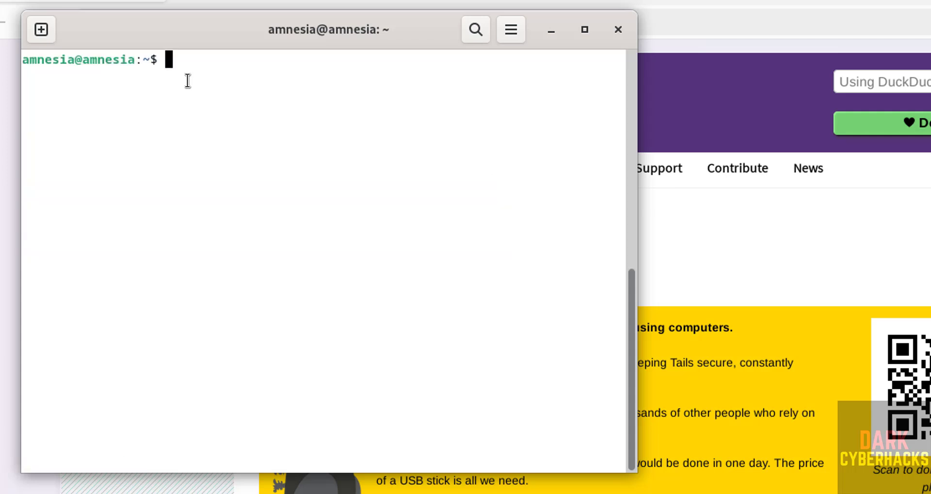
Try 'ifconfig' (not found), then list interfaces with 'ip addr' showing eth0 192.168.106.177/24, and clear
text(ifconfi)
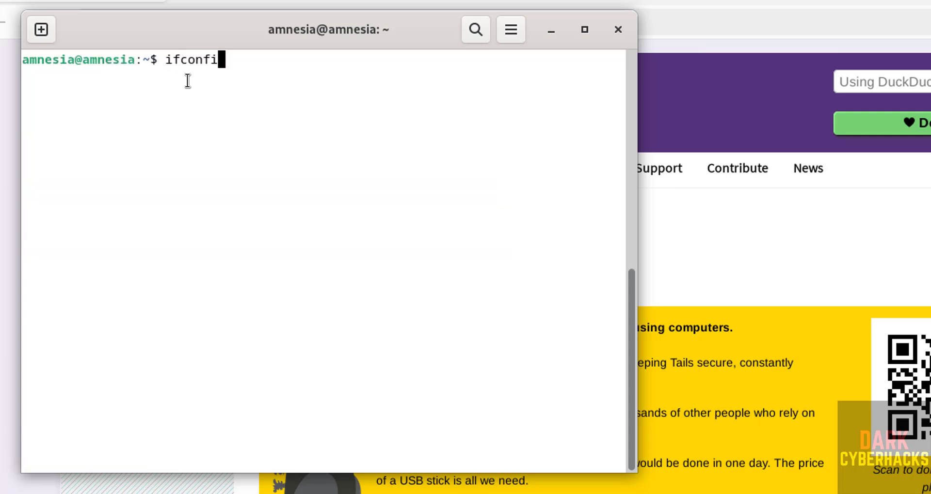
text(g)
key(Return)
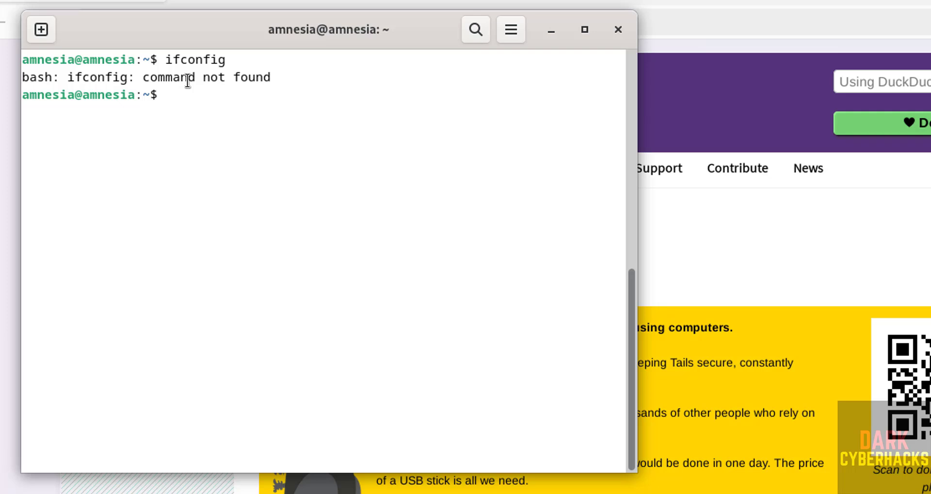
text(ip addrer)
key(BackSpace)
key(BackSpace)
key(Return)
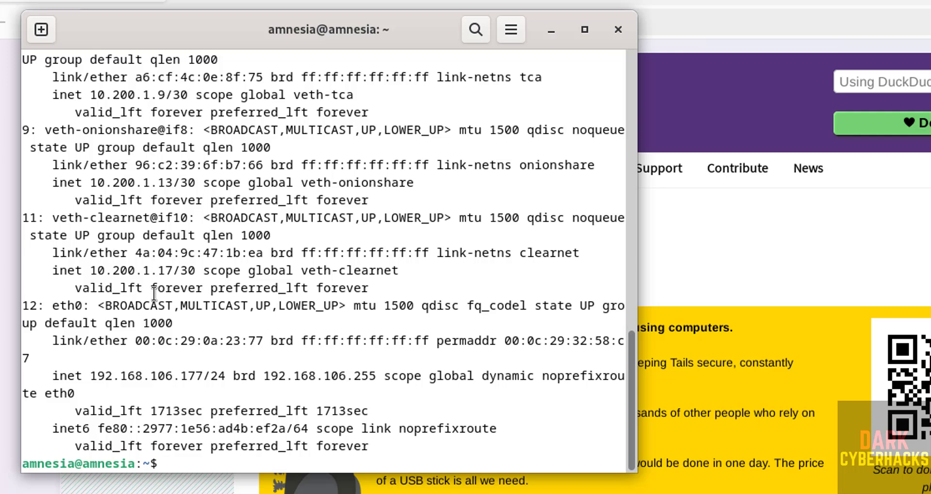
key(ctrl+l)
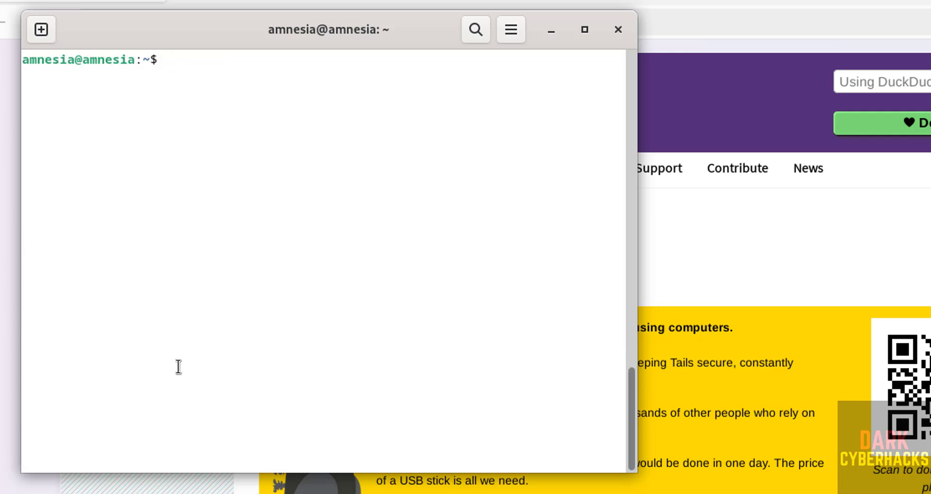
Run 'sudo apt update && sudo apt upgrade', enter the admin password twice, and confirm upgrading tor and tor-geoipdb with y
text(sudo apt update )
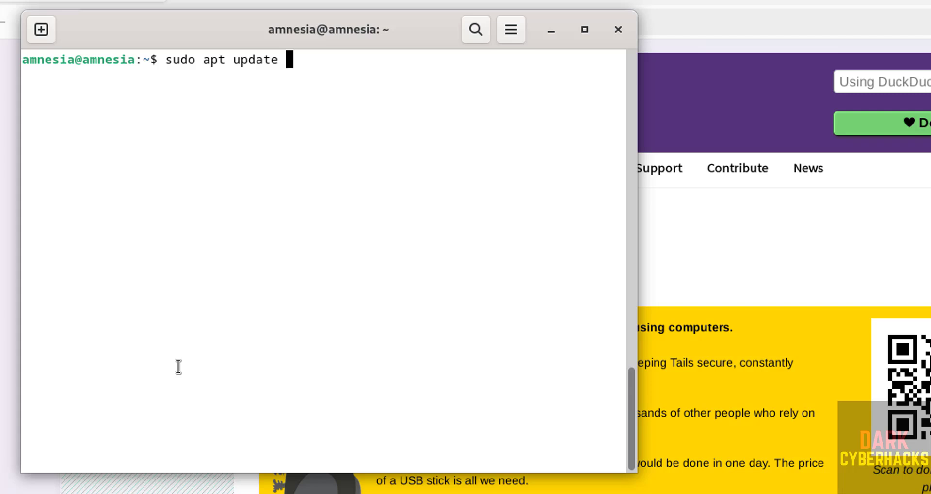
text(&& sudo a)
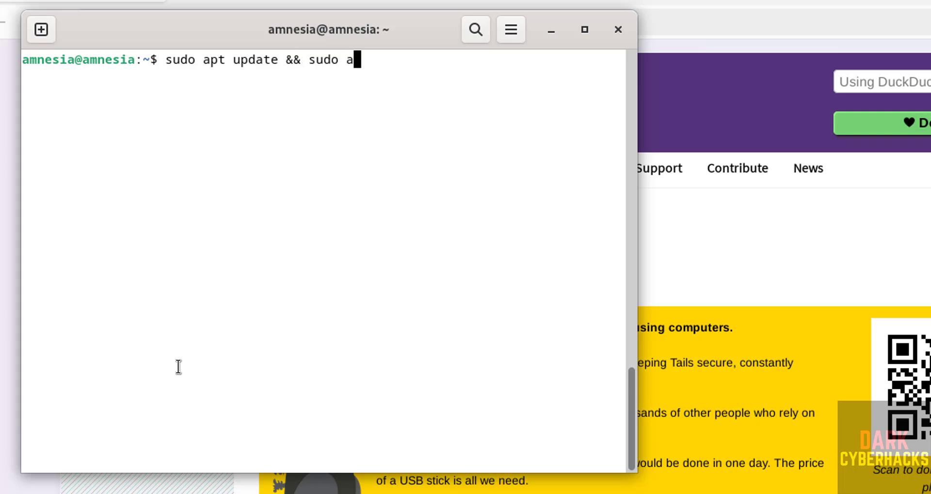
text(pt upgrade)
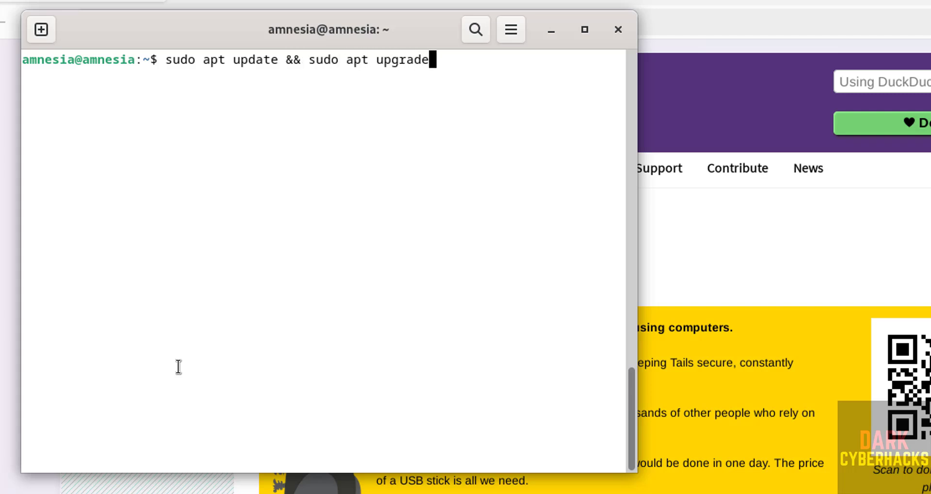
key(Return)
text(******)
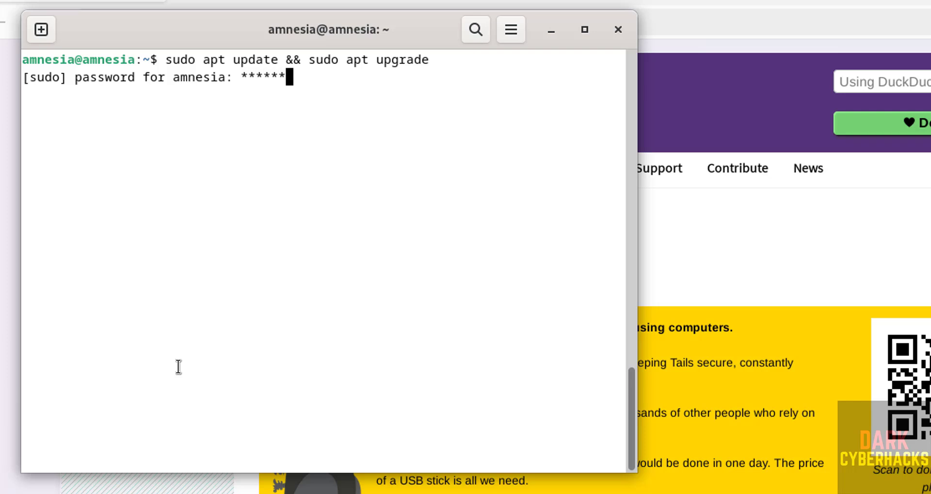
text(***)
key(Return)
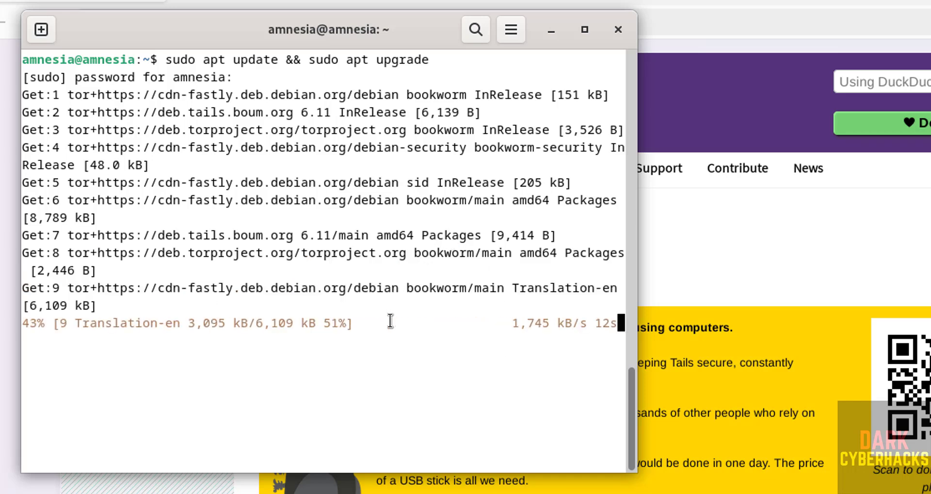
text(*******)
key(Return)
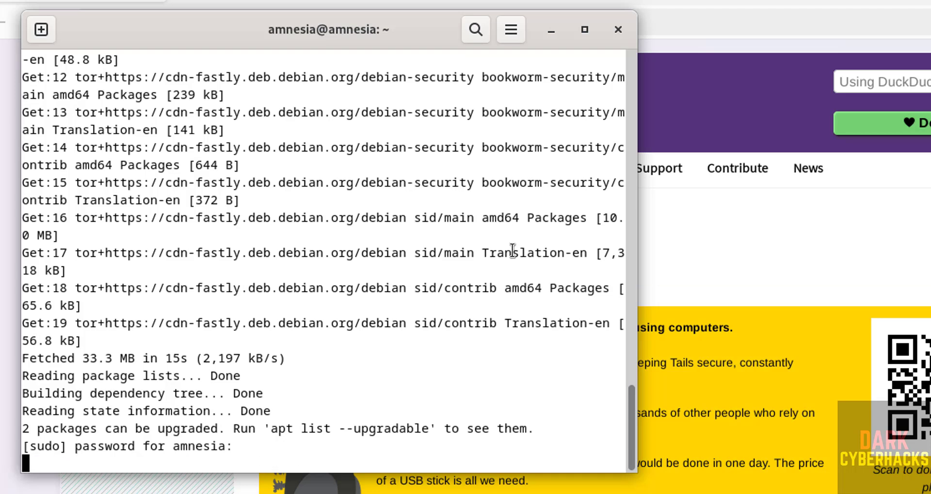
text(y)
key(Return)
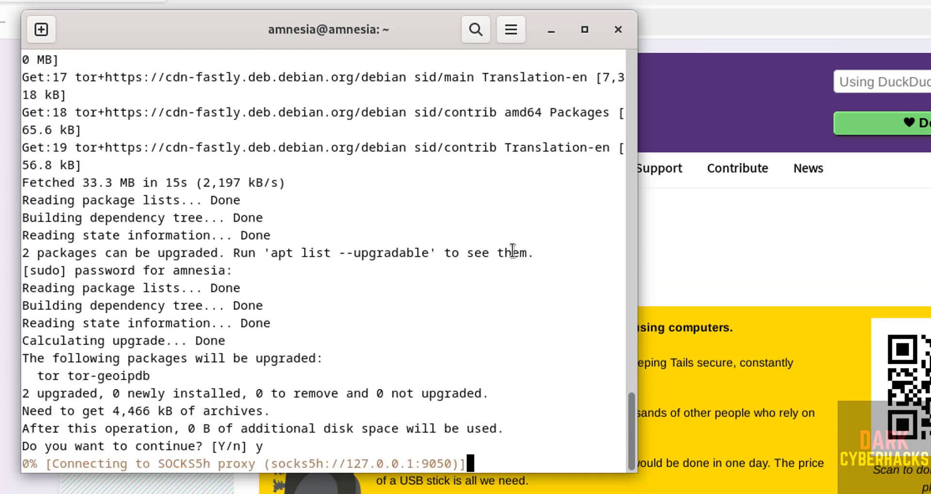